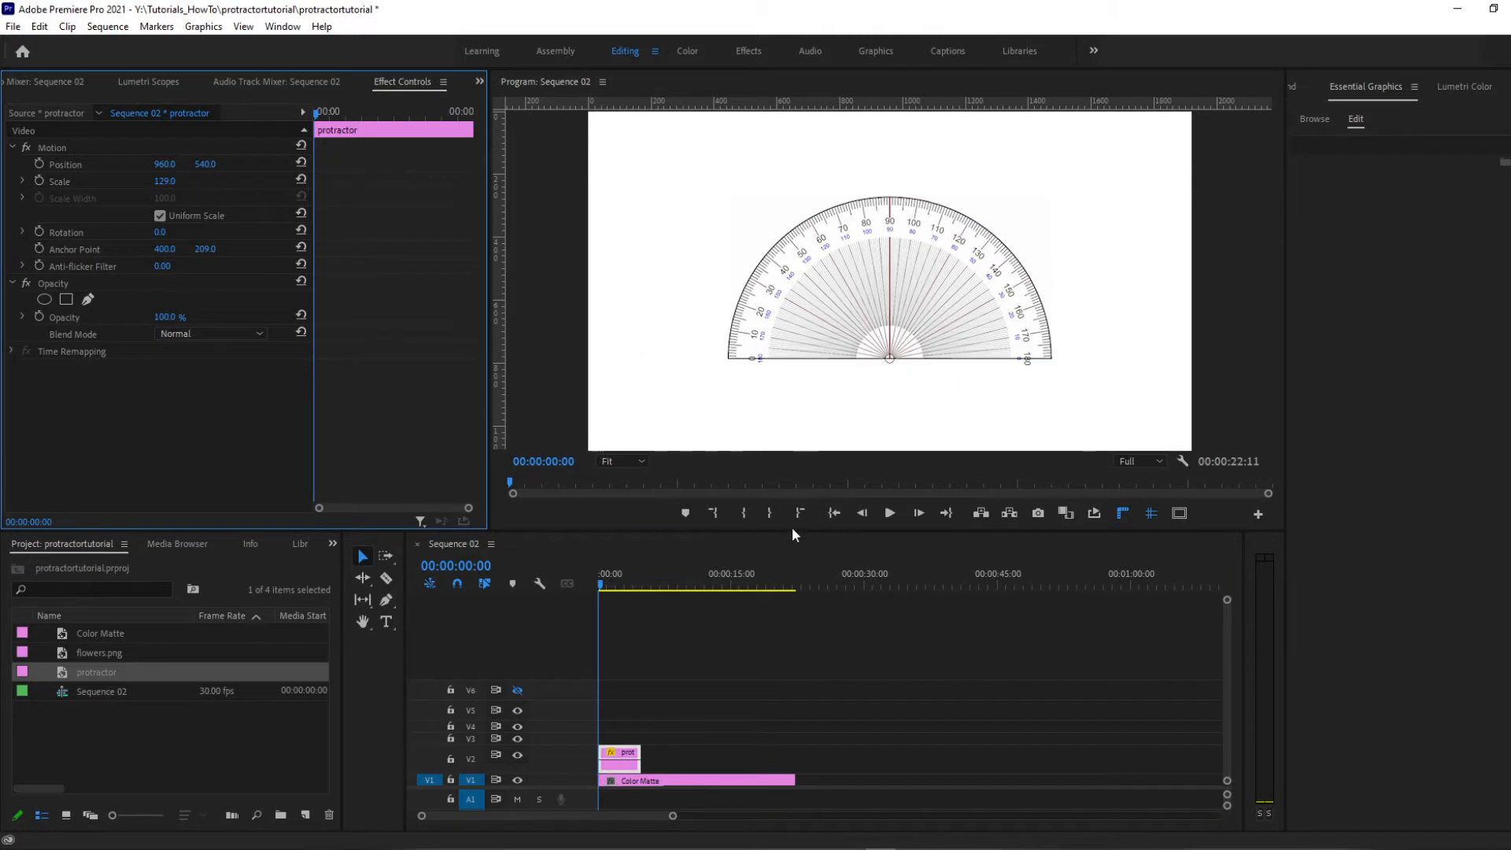
Enlarge the preview area and set the protractor clip's rotation to 180°.
left_click_drag(797, 533, 799, 601)
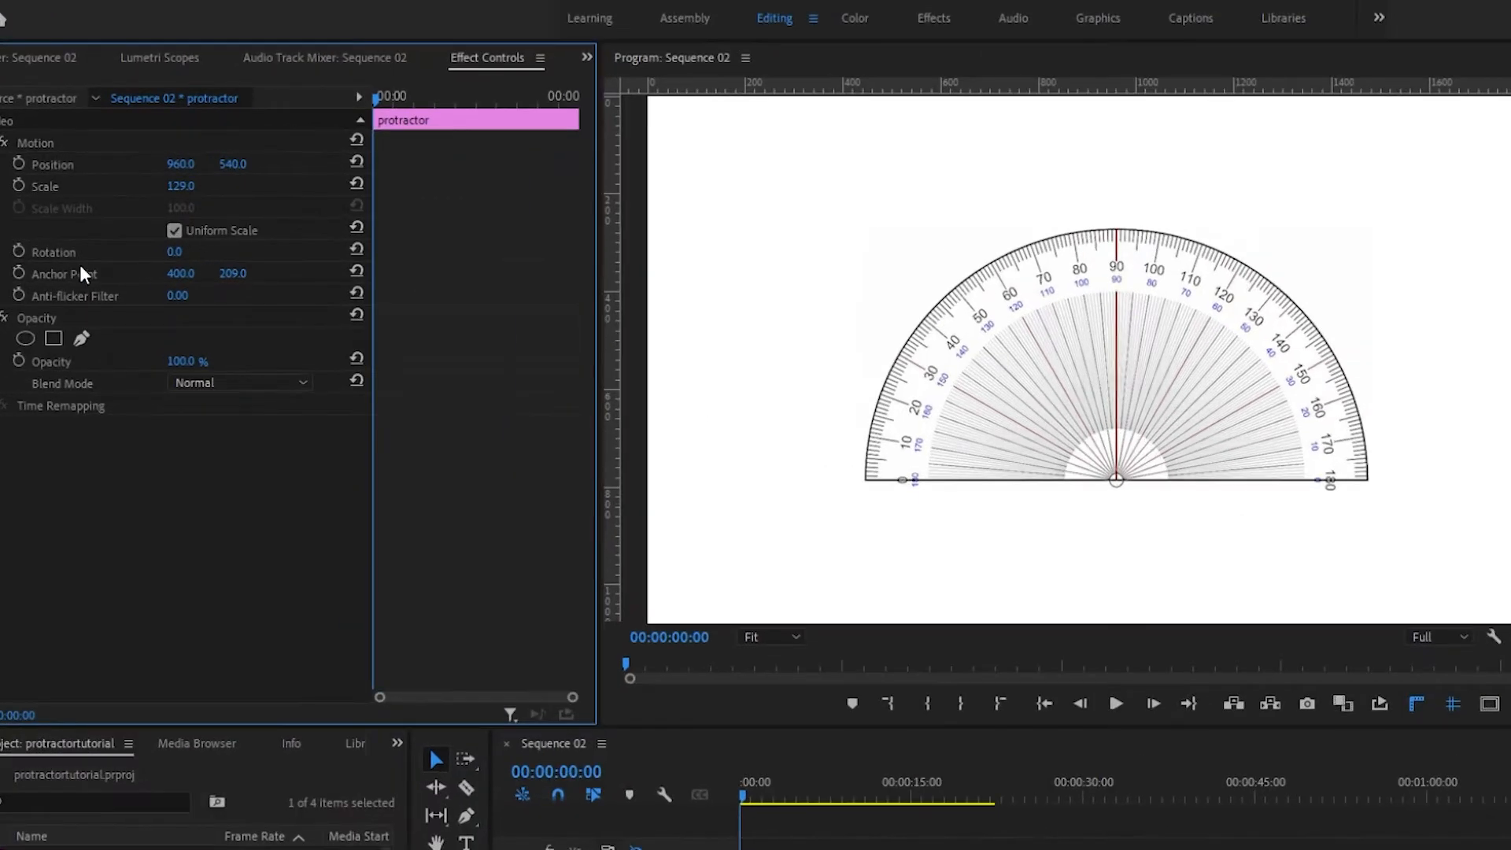
left_click(175, 252)
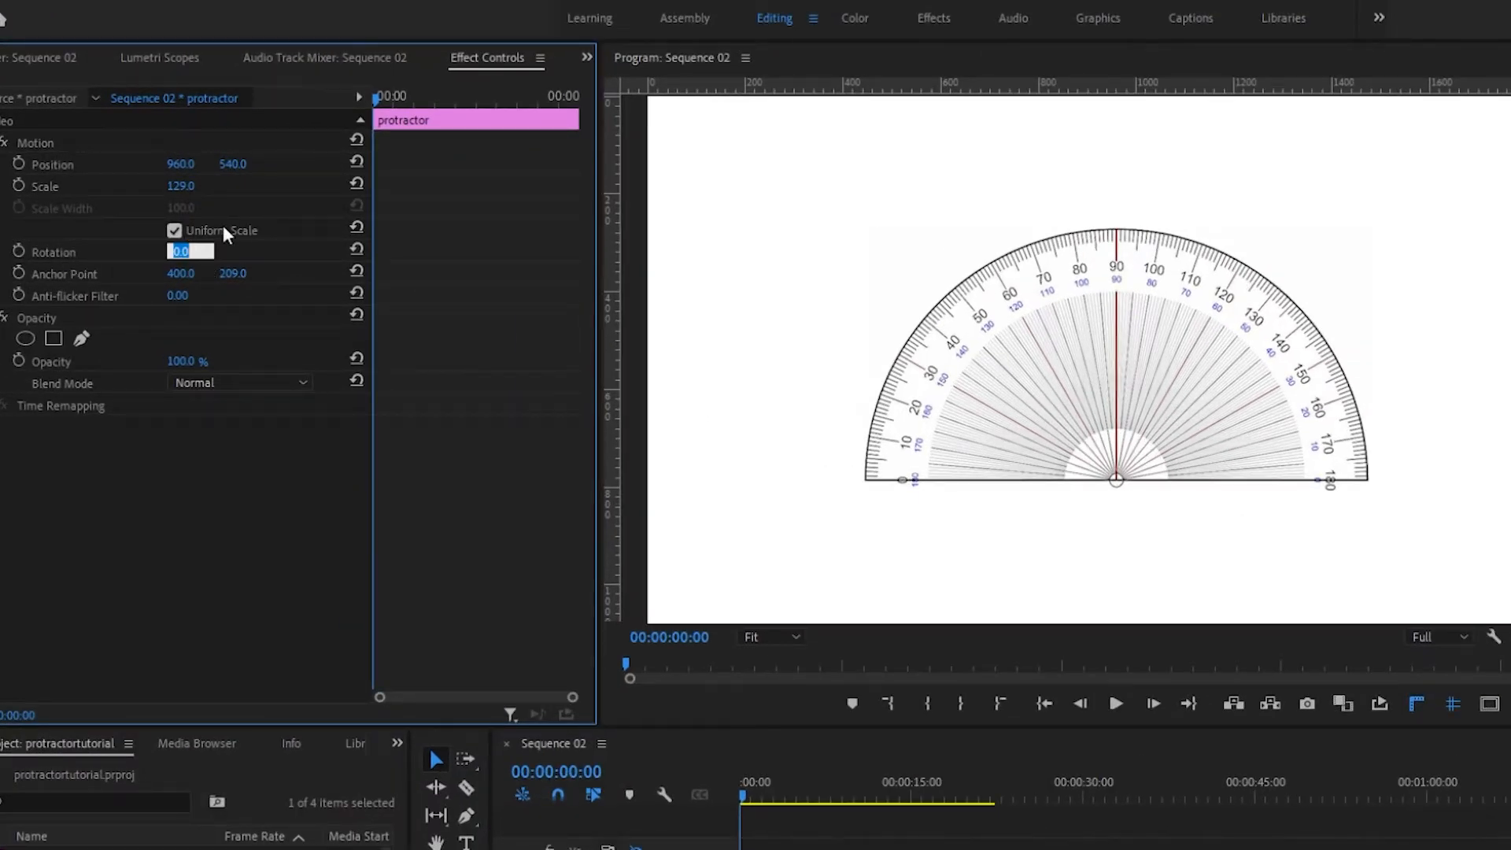
type("180")
key("Return")
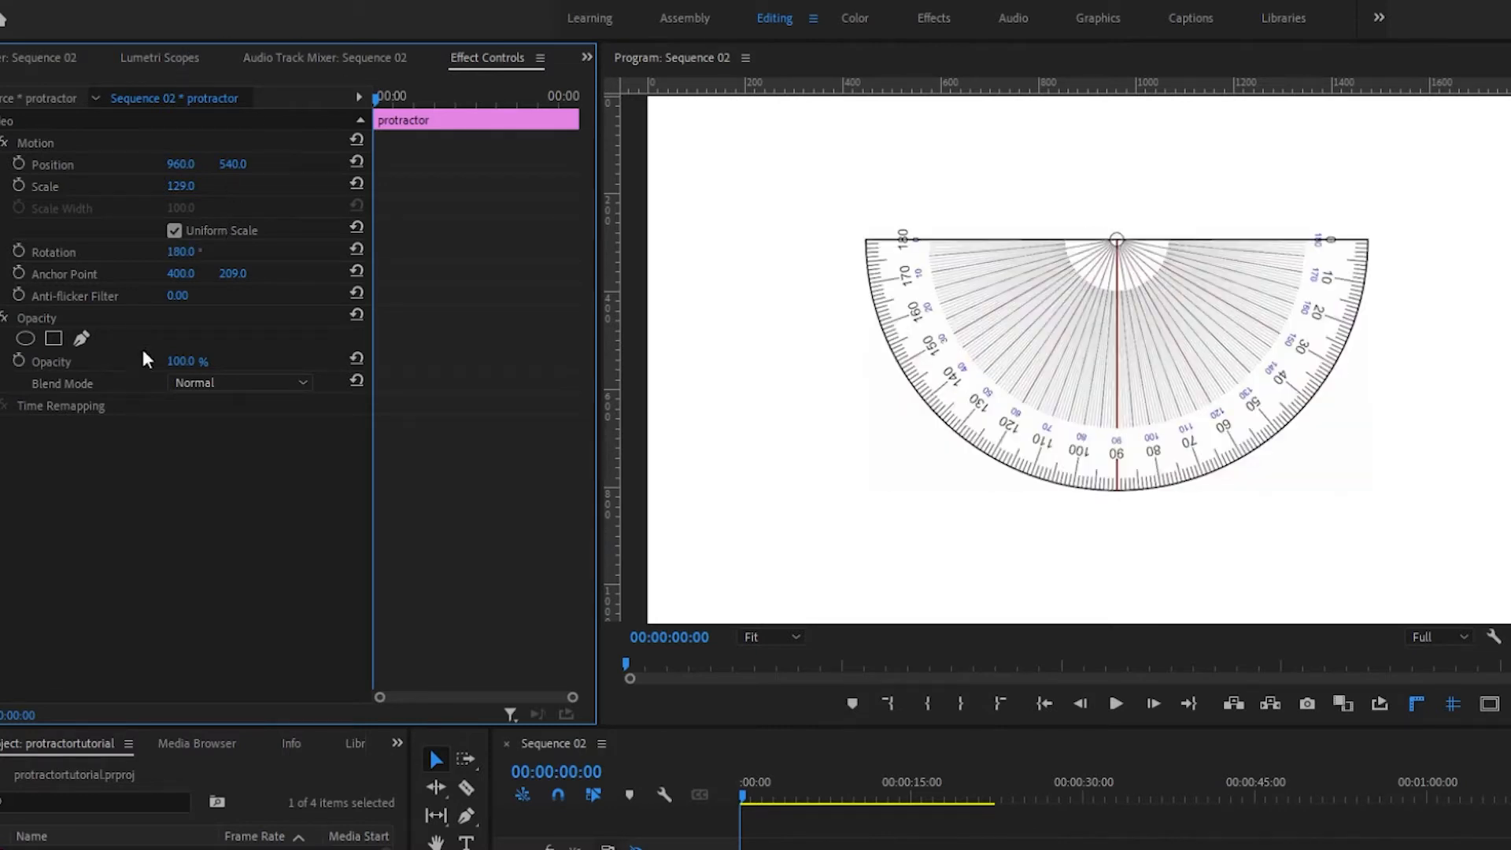
Rotate the protractor clip freely to about 233° and reset its rotation to 0°.
left_click_drag(181, 251, 222, 251)
left_click(177, 253)
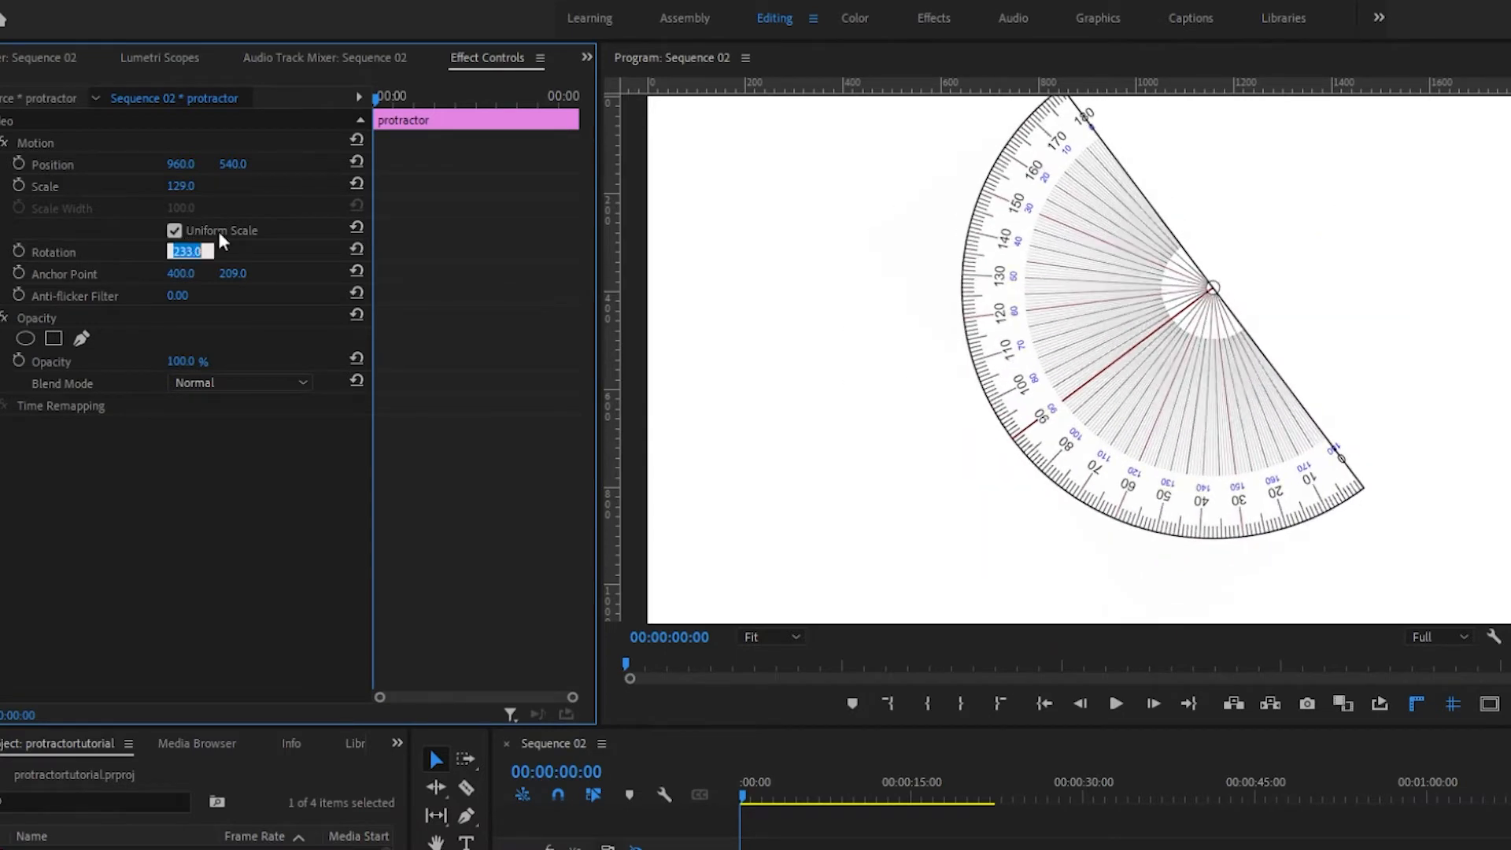
type("0")
key("Return")
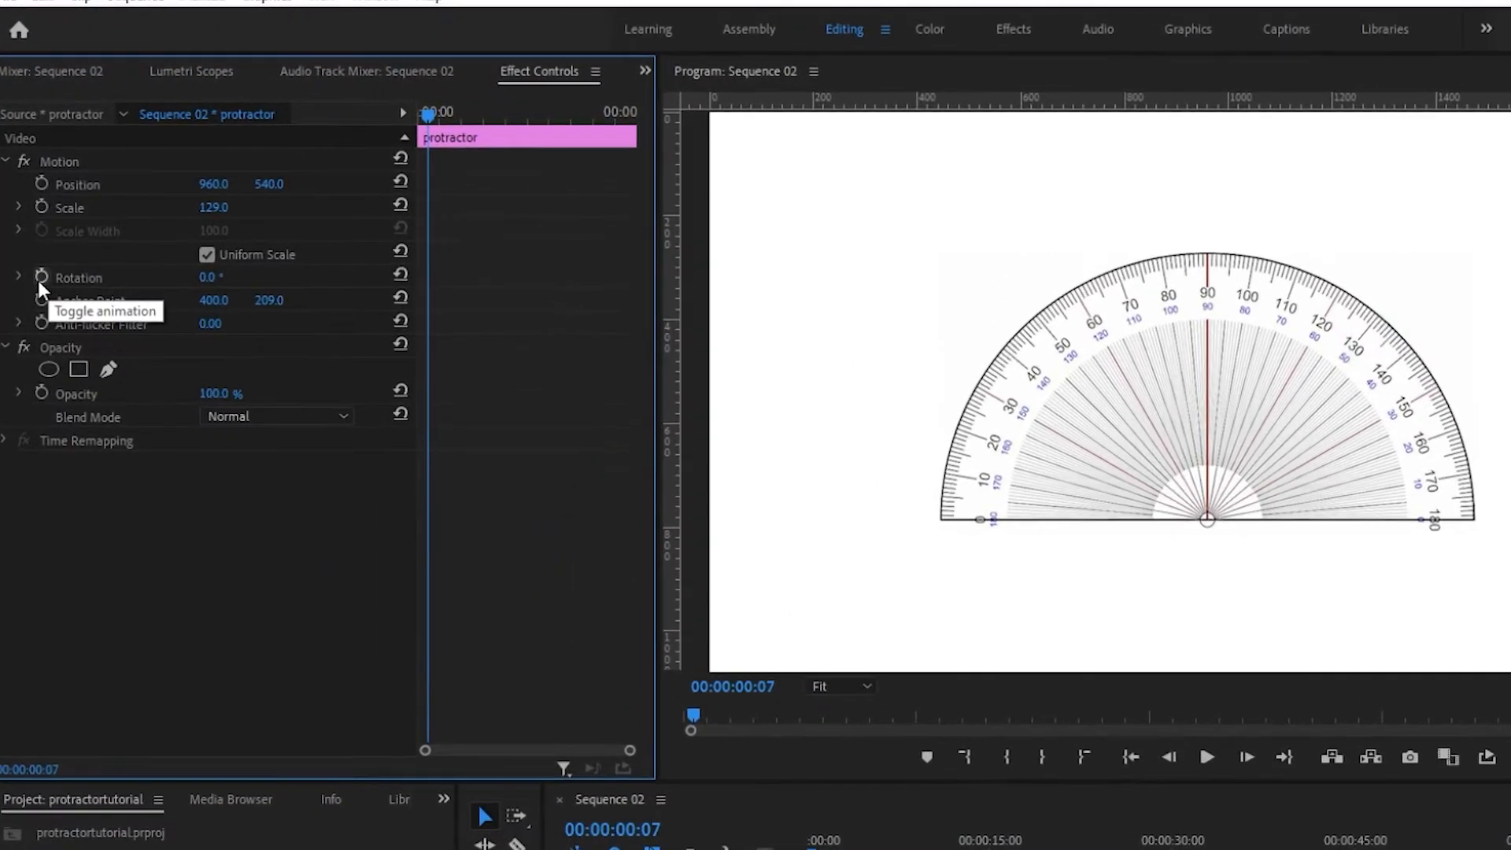
Animate the protractor's rotation with a starting keyframe at 00:00:00:07 and a 360° keyframe at 00:00:03:01.
left_click(39, 278)
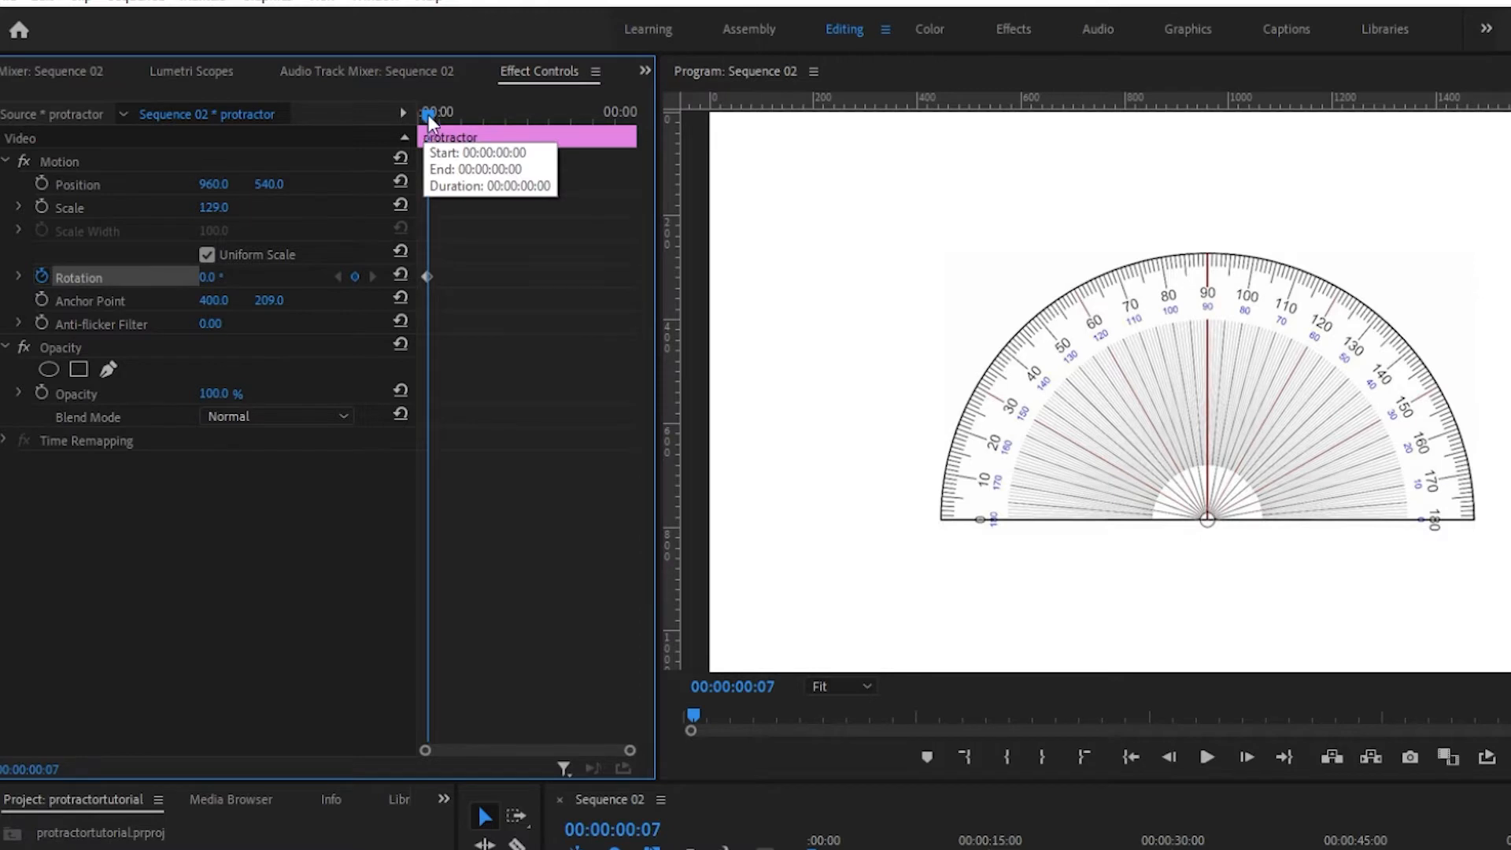
left_click_drag(428, 118, 552, 132)
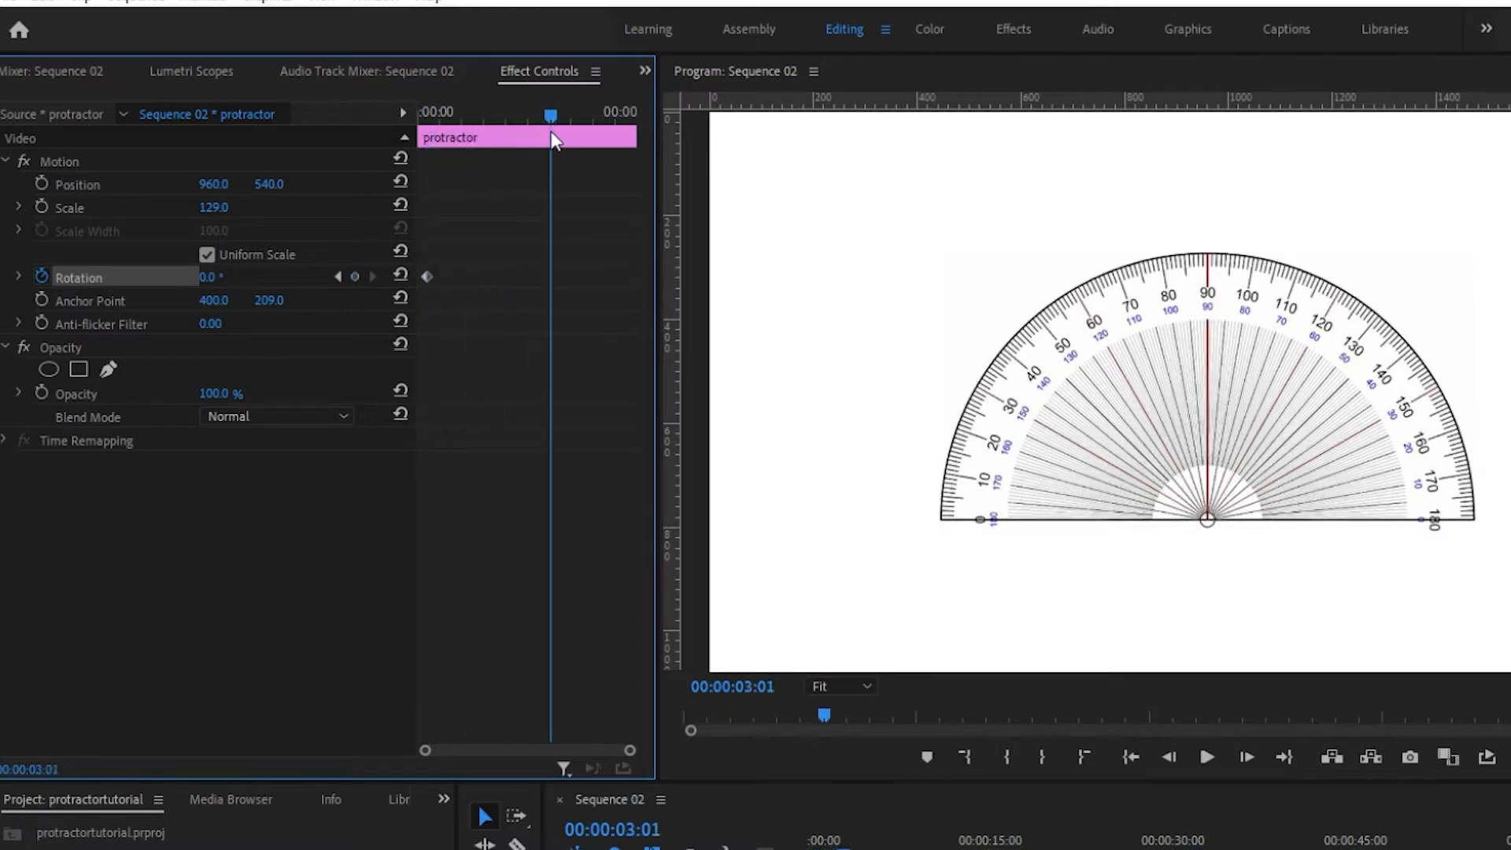
left_click(211, 279)
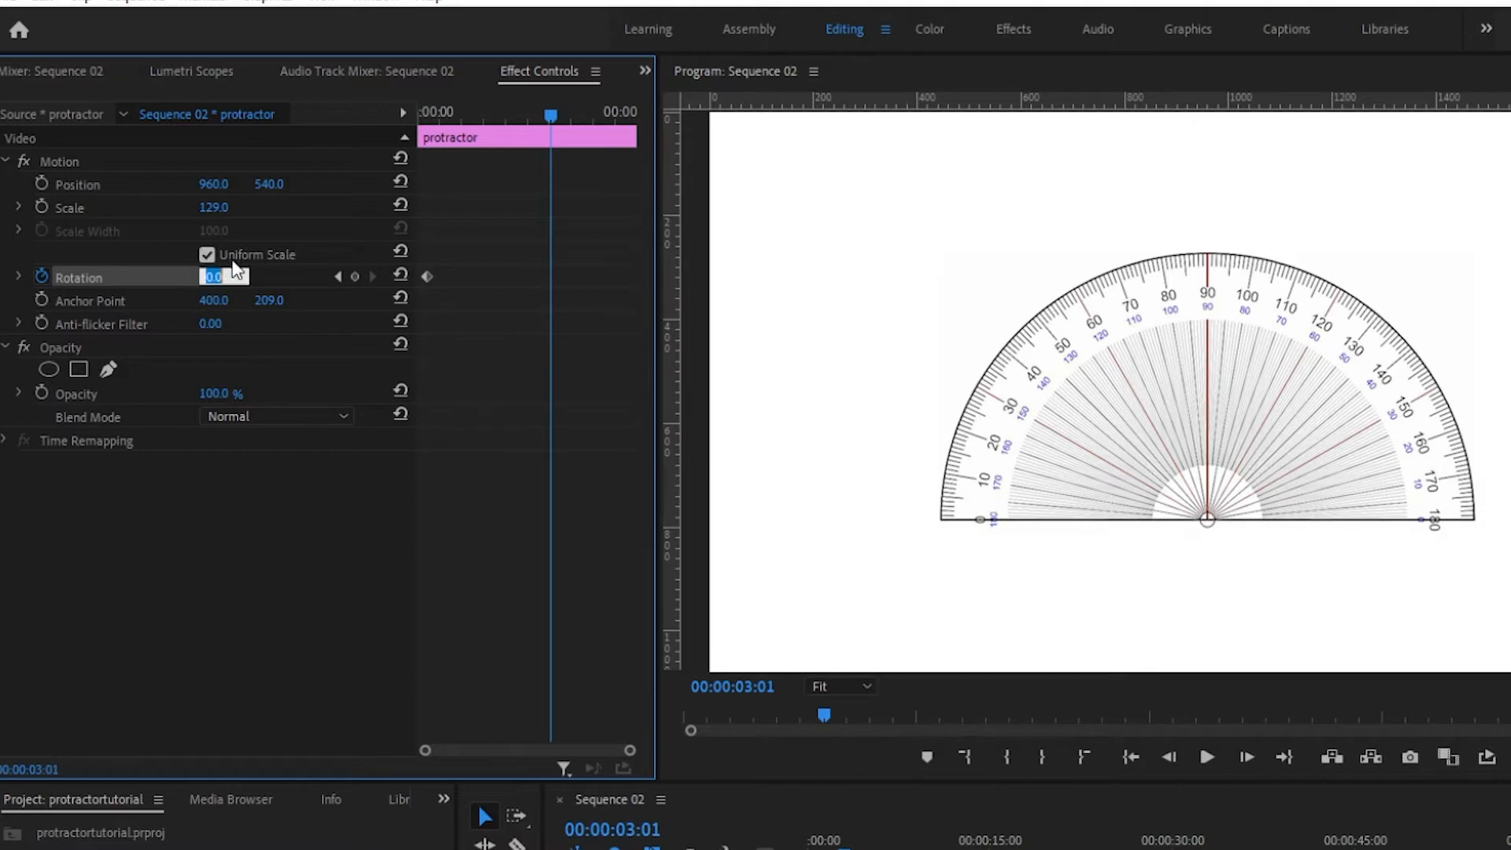
type("360")
key("Return")
Play back the protractor's rotation animation from its first keyframe.
left_click(426, 112)
key("space")
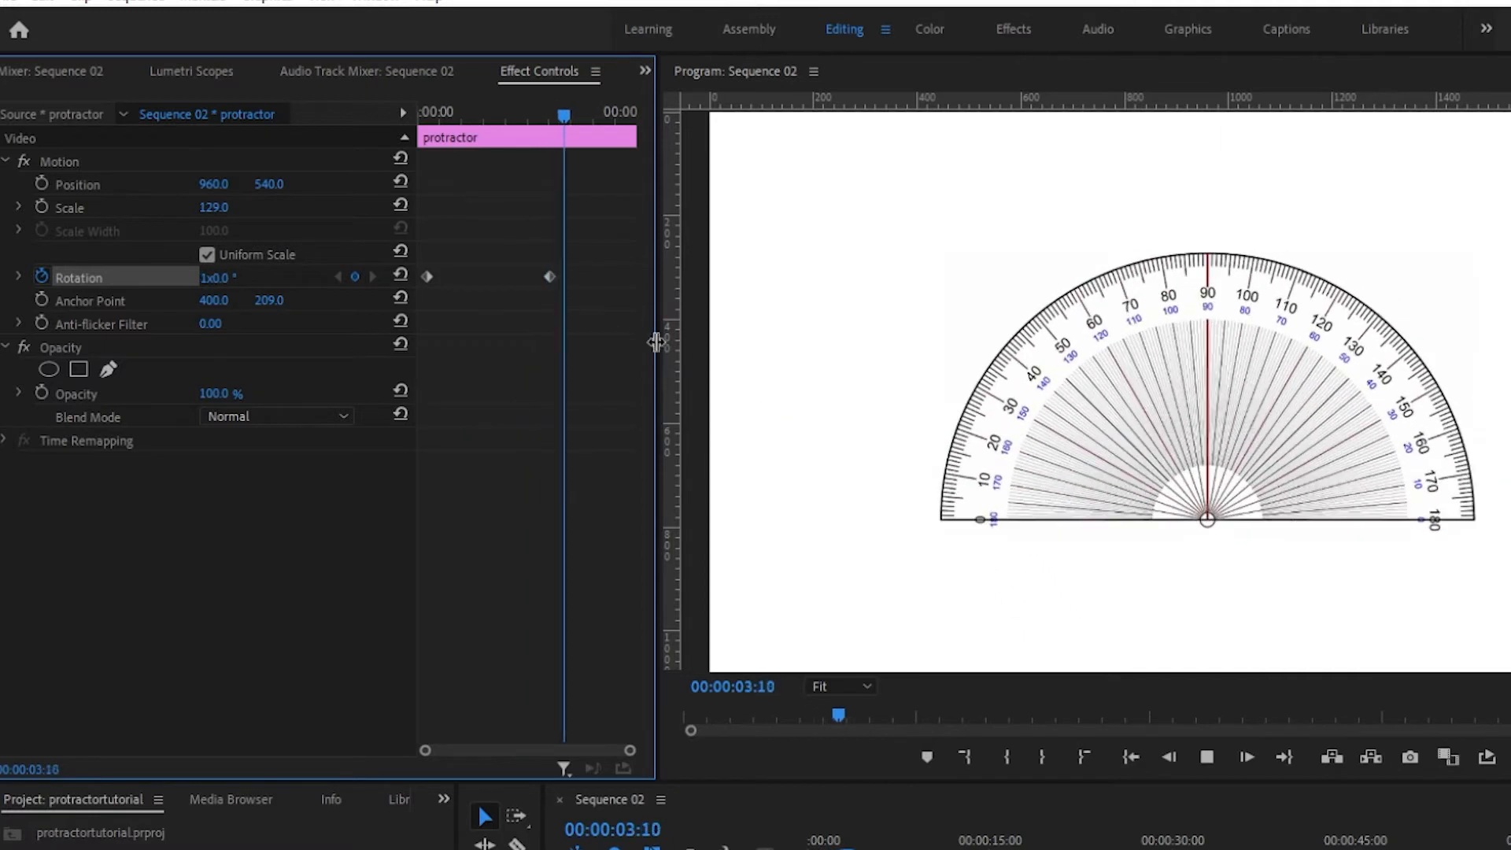
left_click(1201, 748)
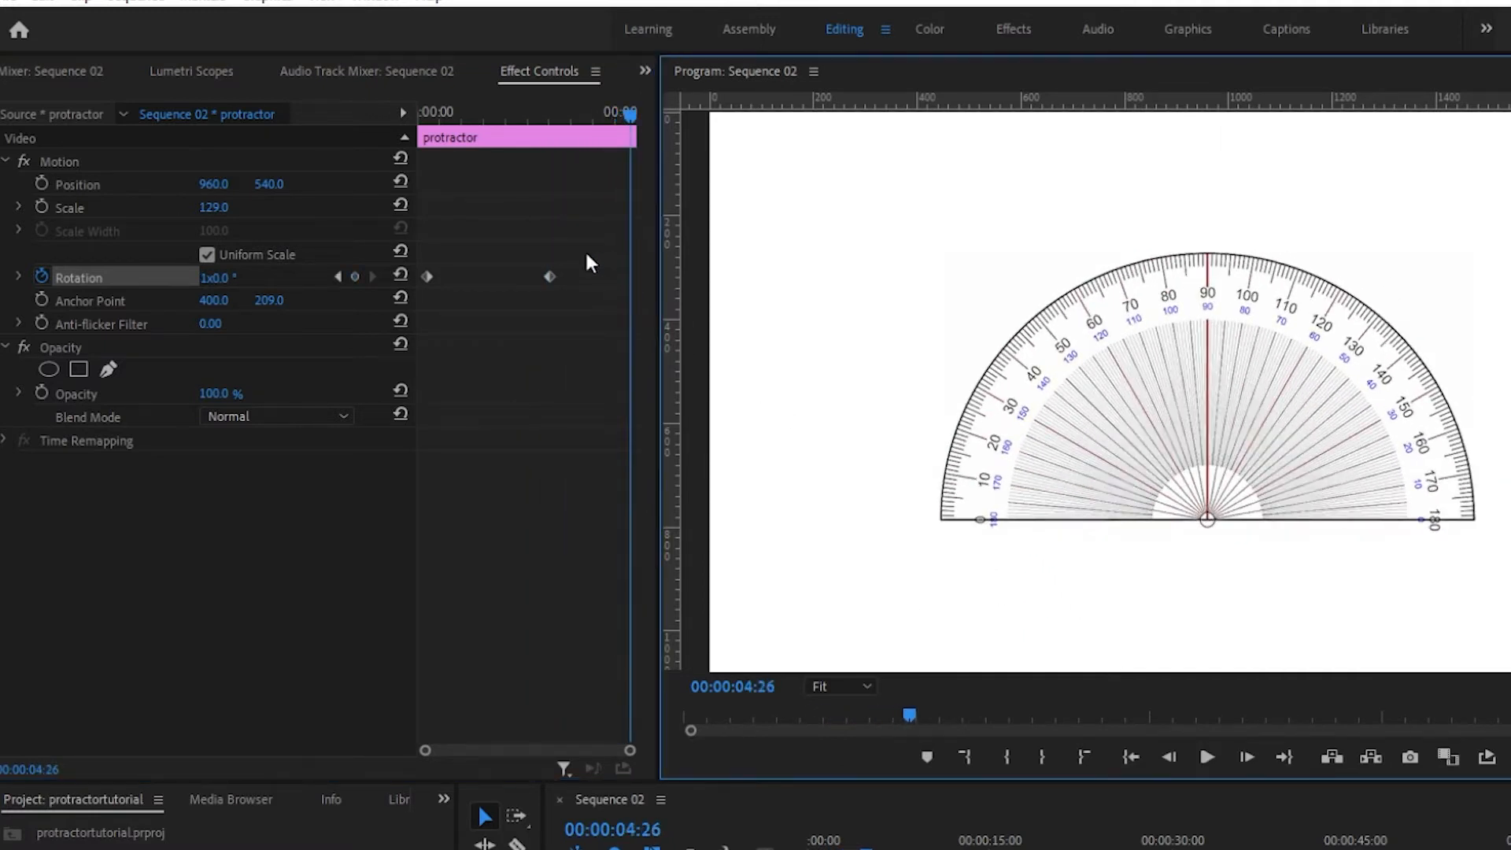
Move the two rotation keyframes to the very start and end of the protractor clip and preview the slower spin.
left_click_drag(426, 278, 420, 281)
left_click_drag(551, 279, 627, 281)
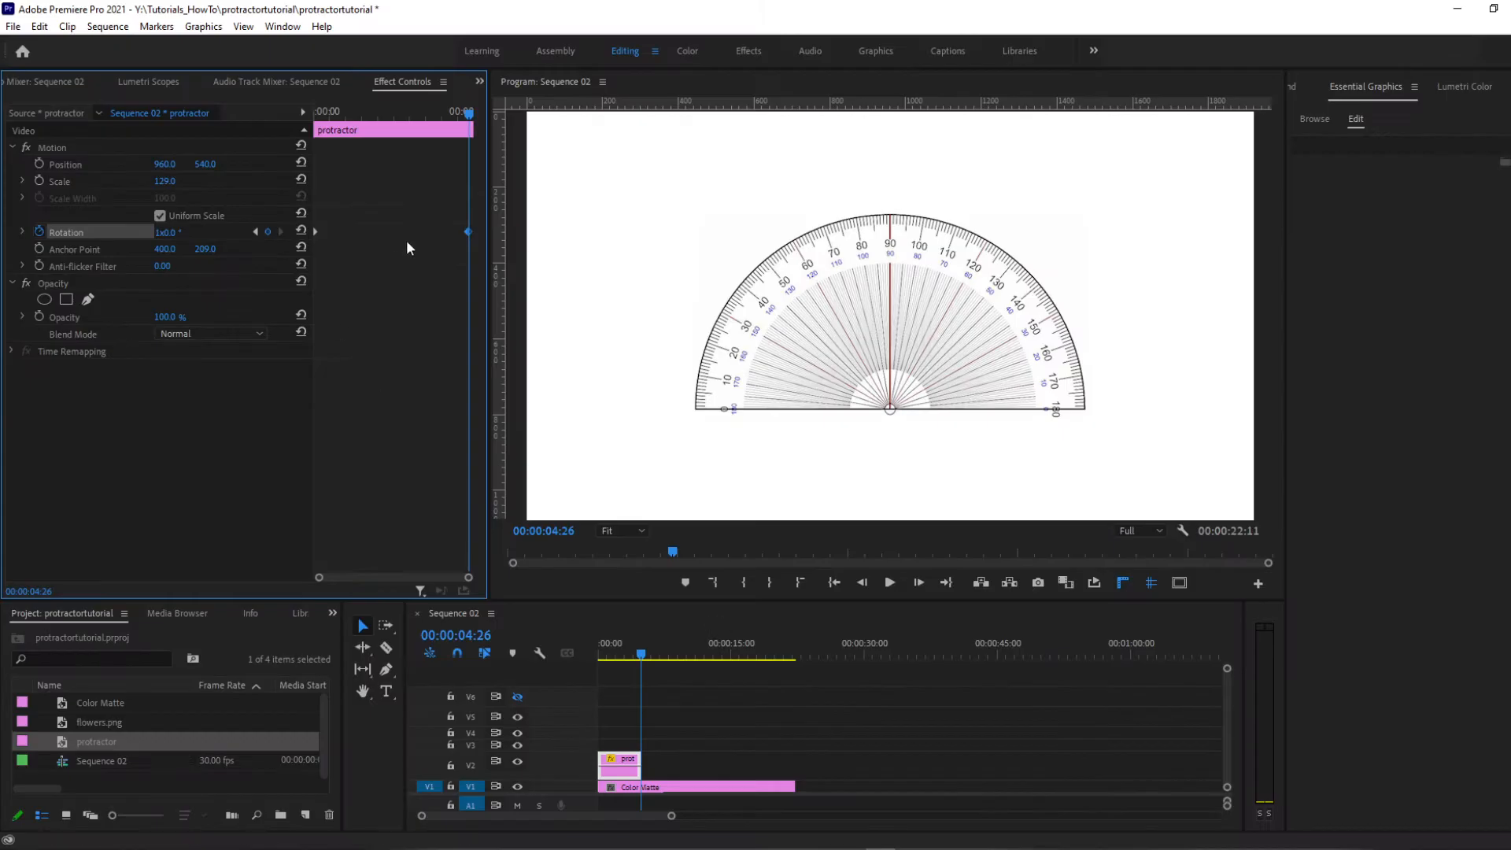
key("Home")
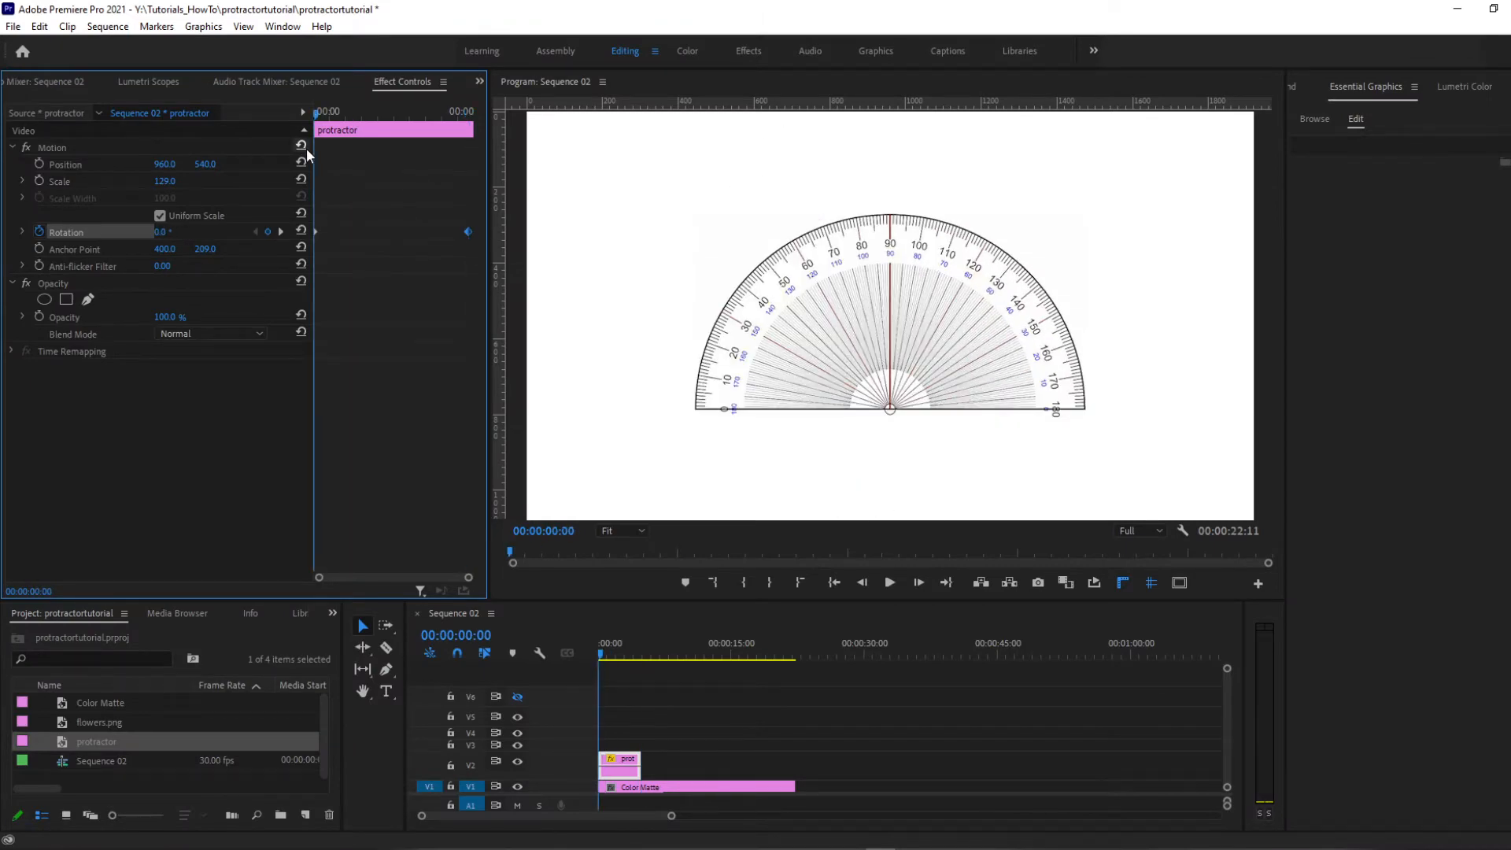
key("space")
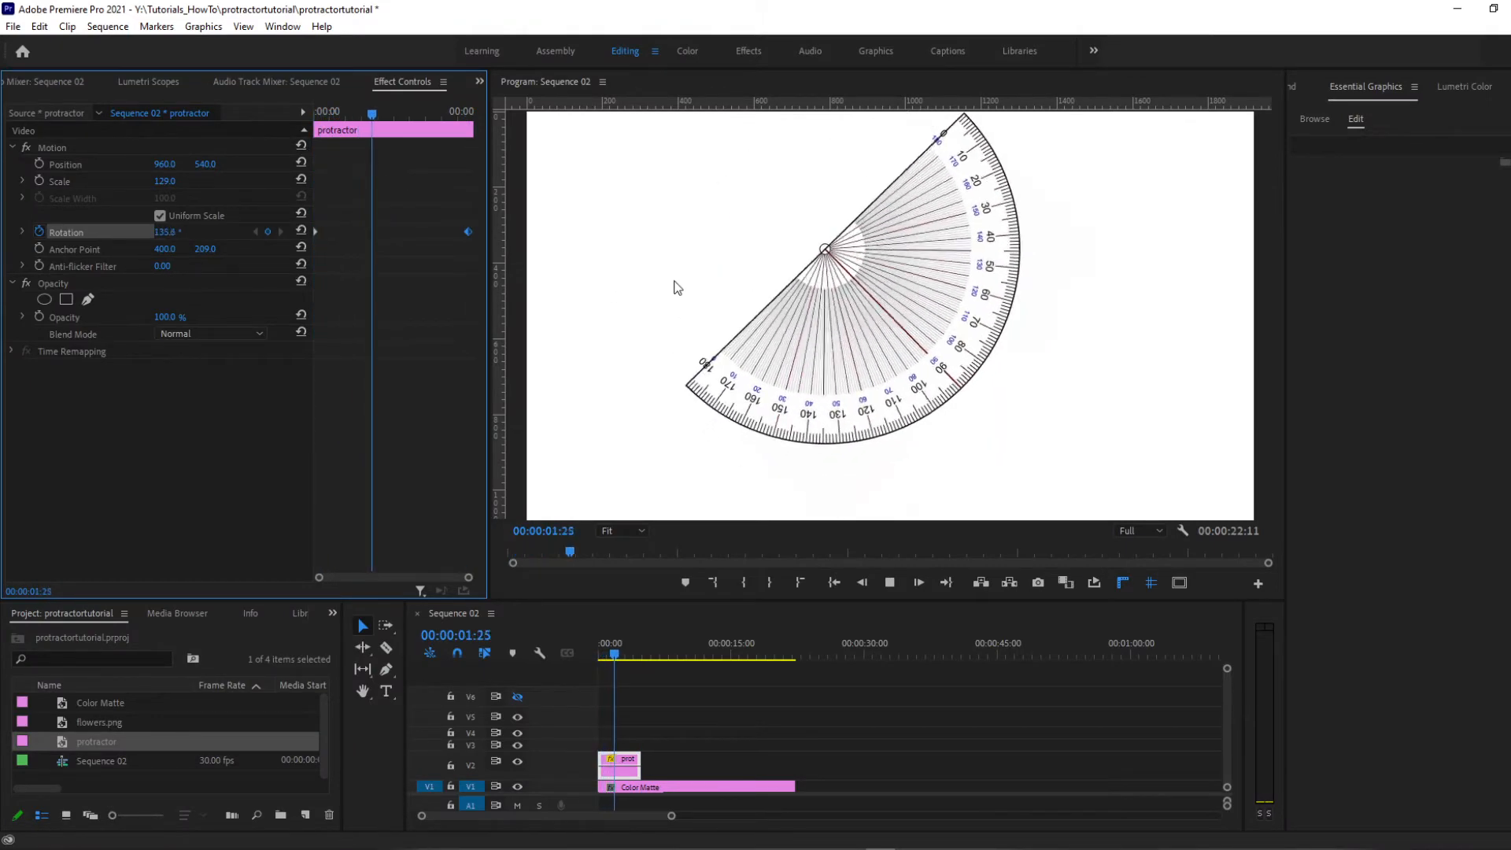
left_click(890, 583)
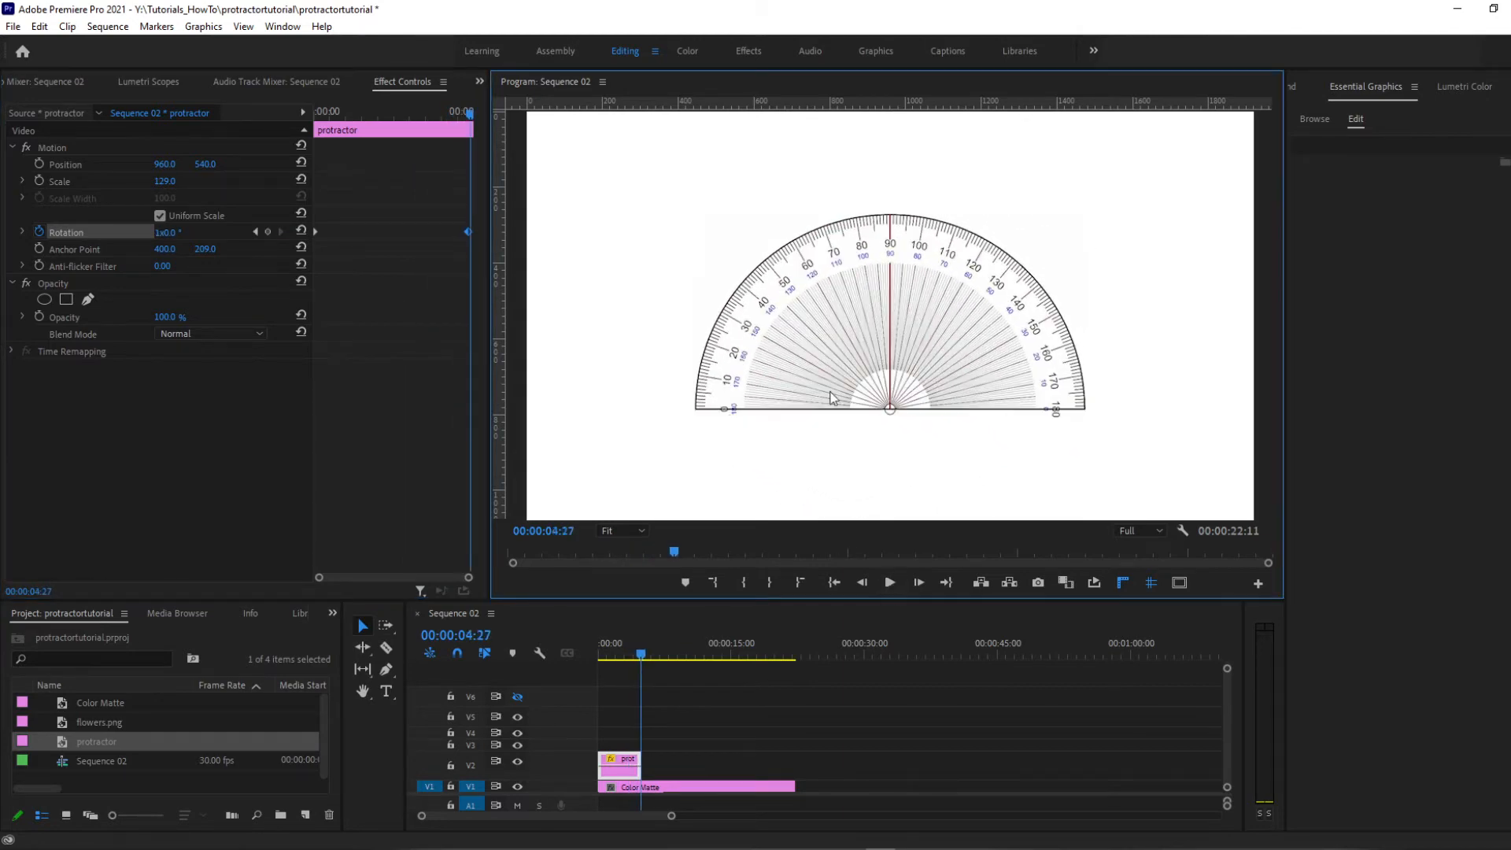
Replay the sequence from the beginning to examine the point the protractor spins around, and return to the first frame.
left_click_drag(613, 656, 603, 657)
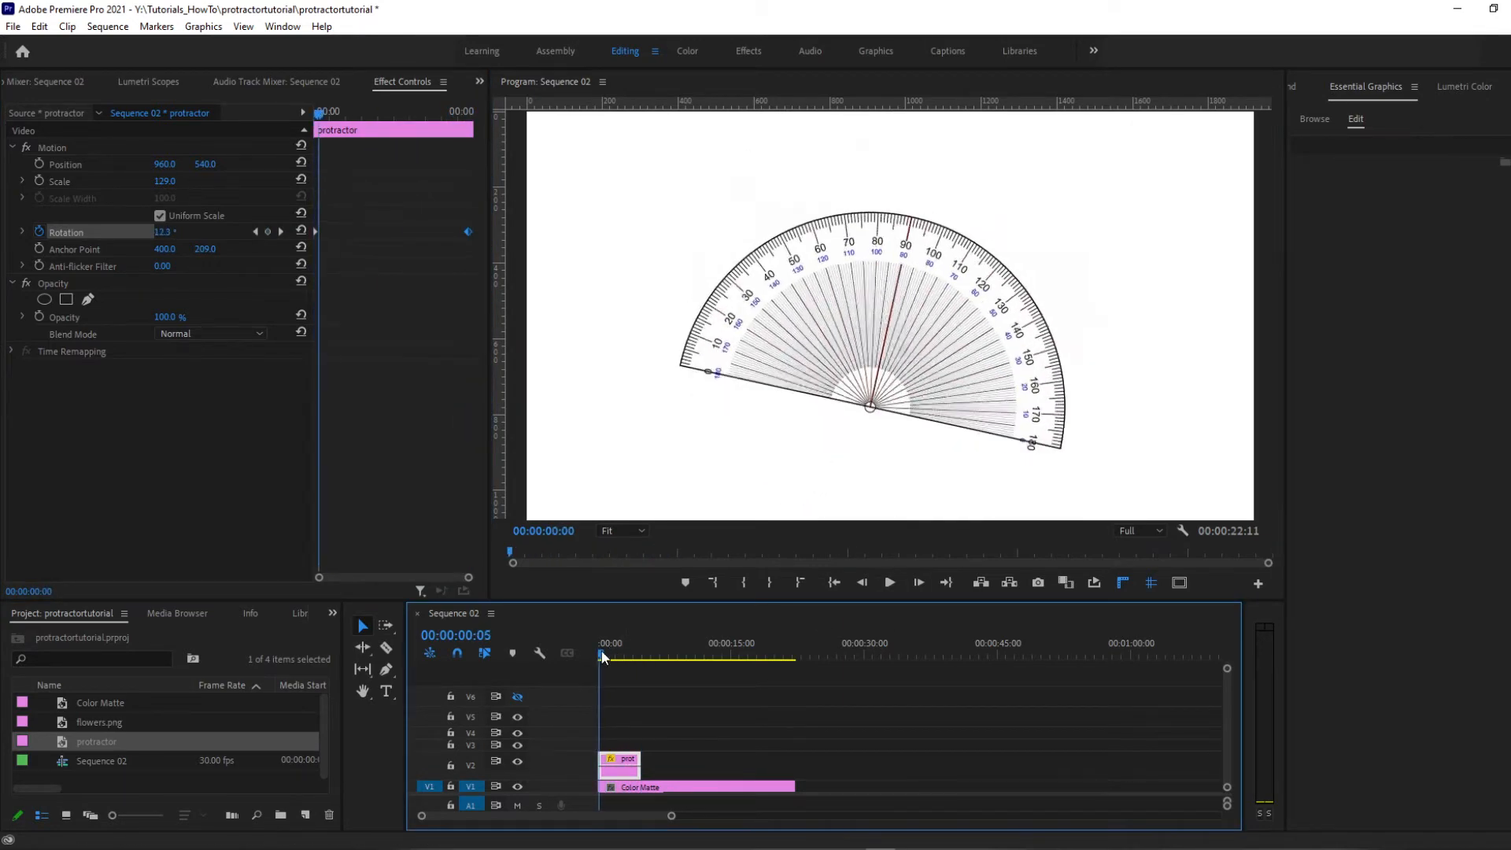
key("space")
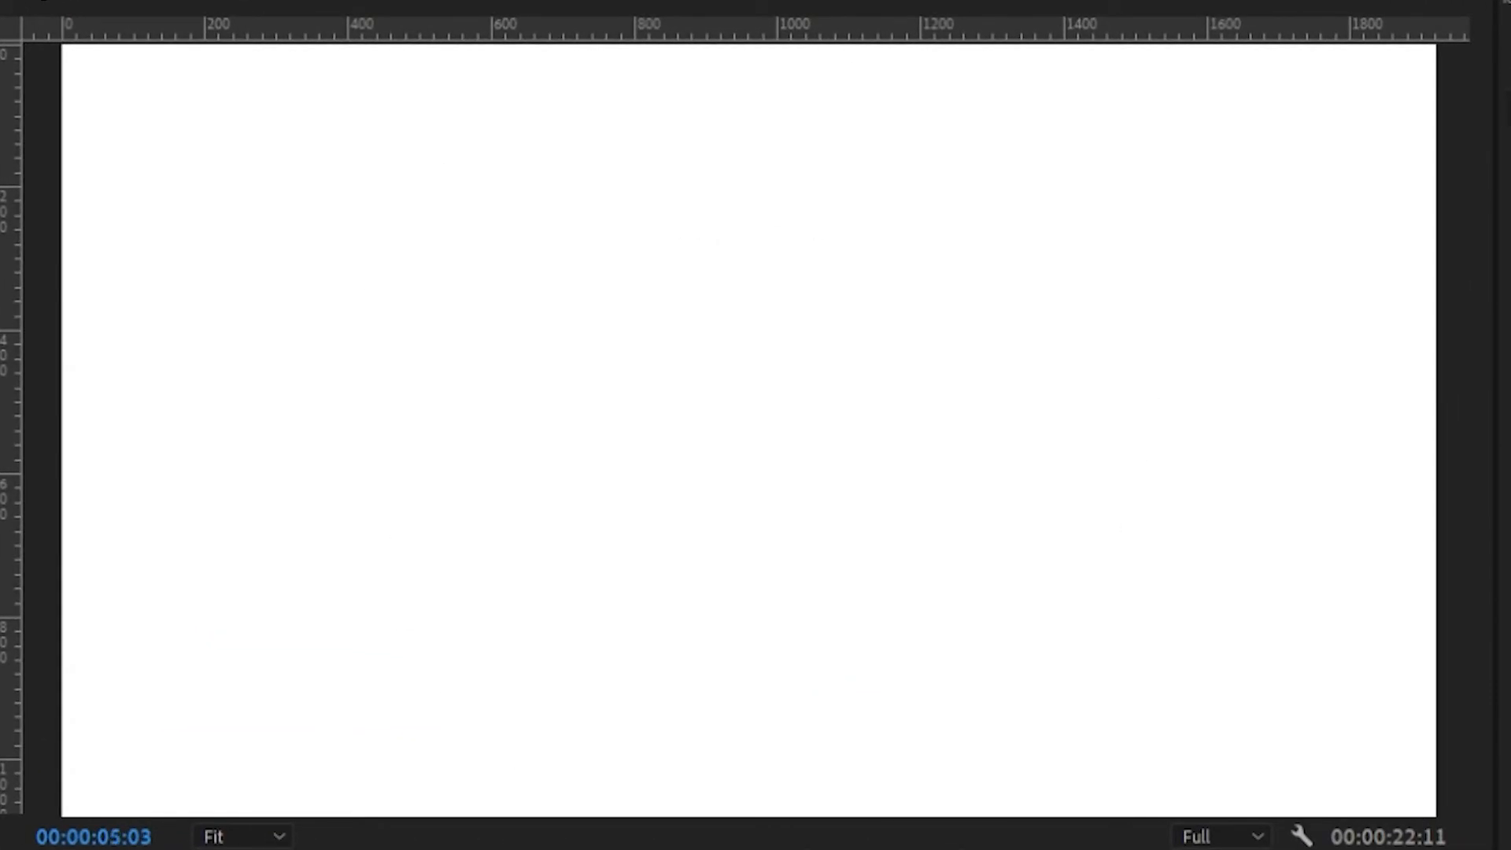
left_click_drag(95, 849, 0, 849)
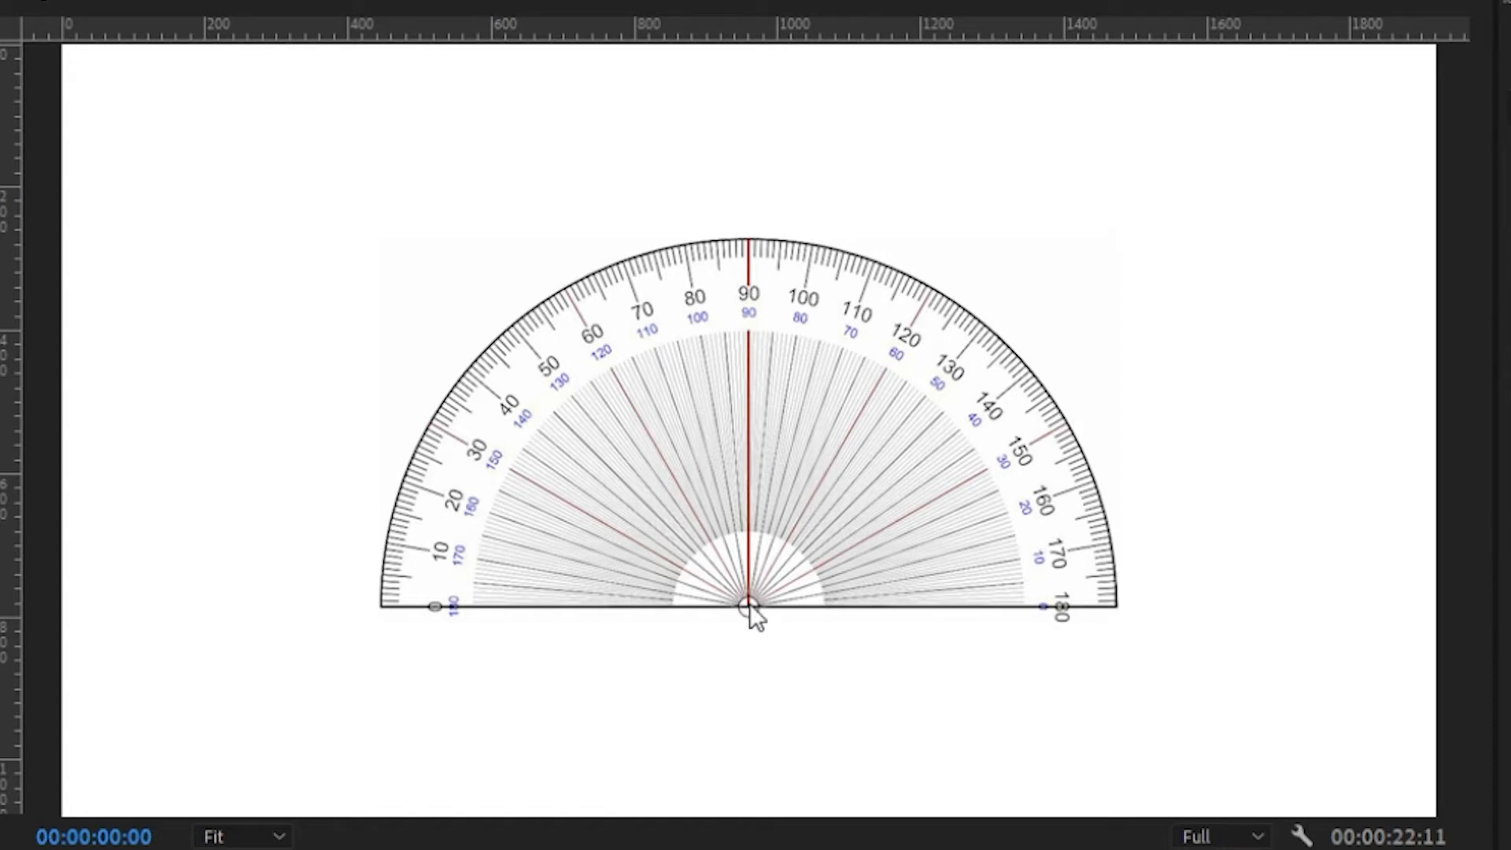
key("ctrl+s")
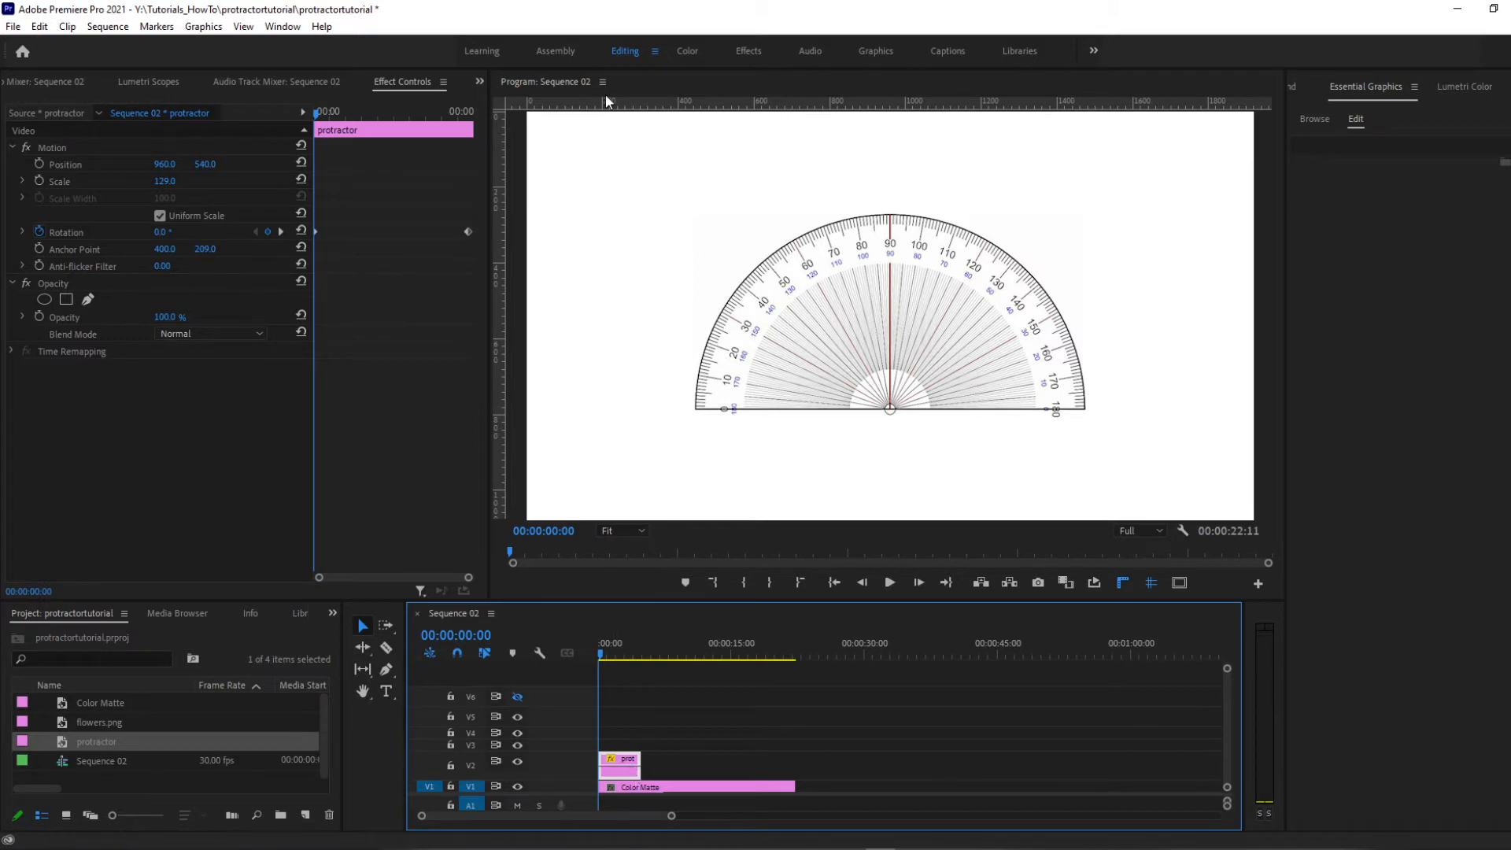
Move the protractor clip's anchor point straight down to the centre of its base line, at 400, 399.3.
left_click(415, 81)
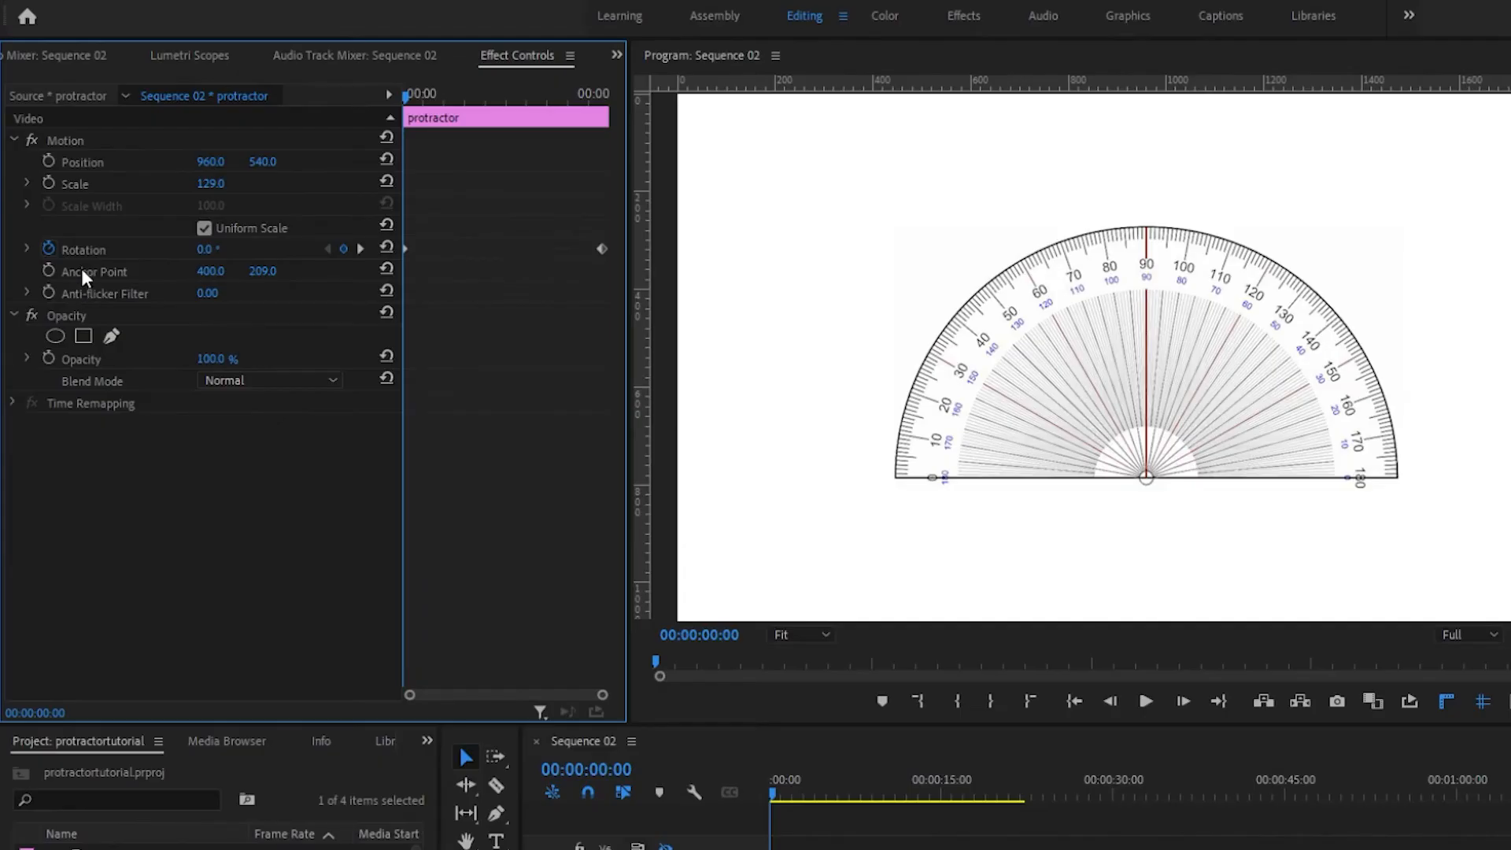
left_click(82, 271)
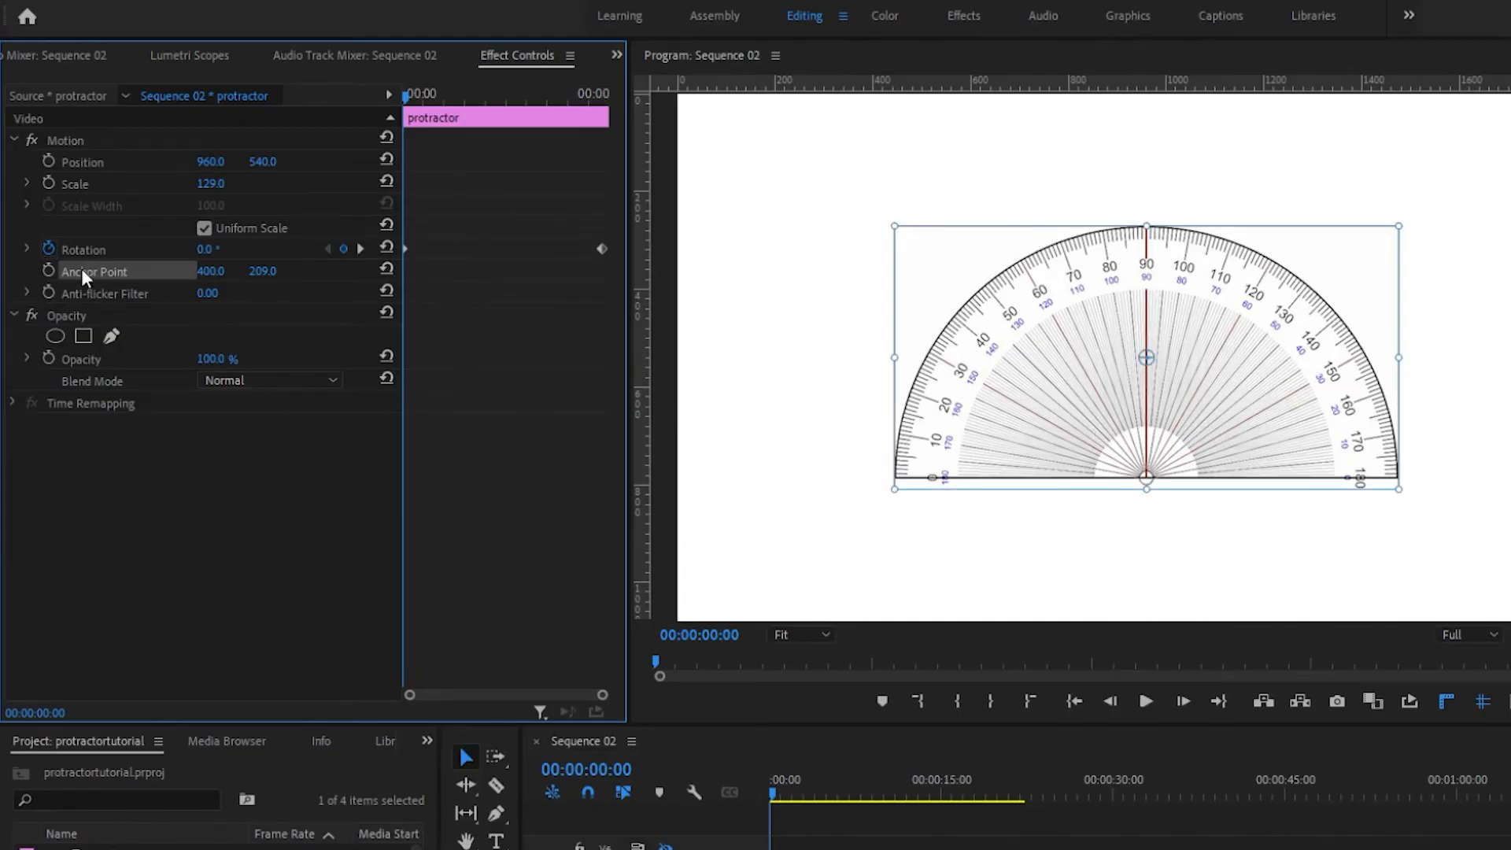
left_click(1148, 362)
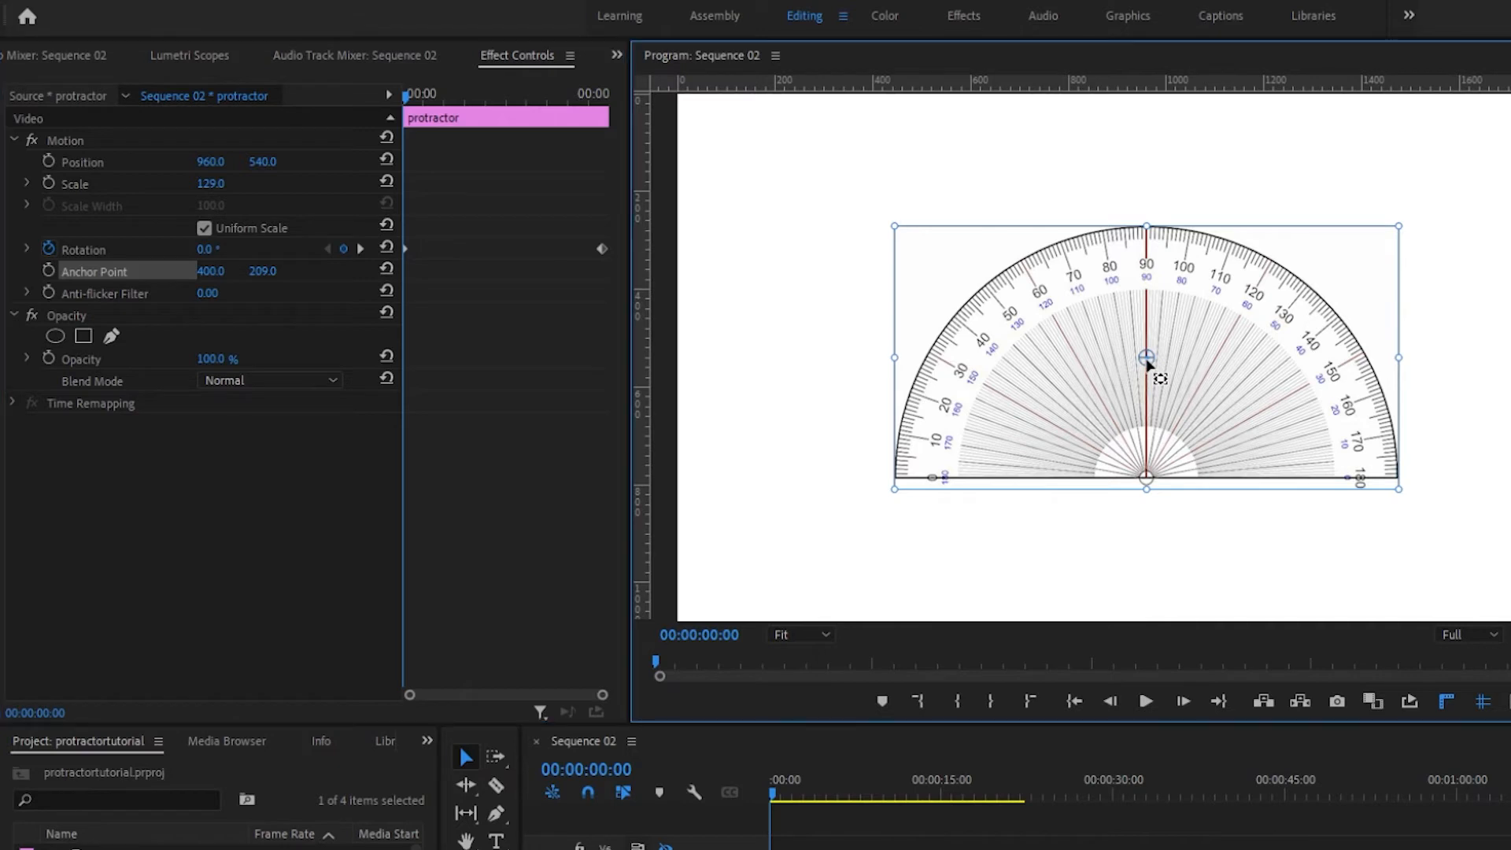
left_click_drag(1147, 363, 1148, 480)
Play back the animation to check the rotation around the relocated anchor point, and return to the first frame.
left_click(1146, 702)
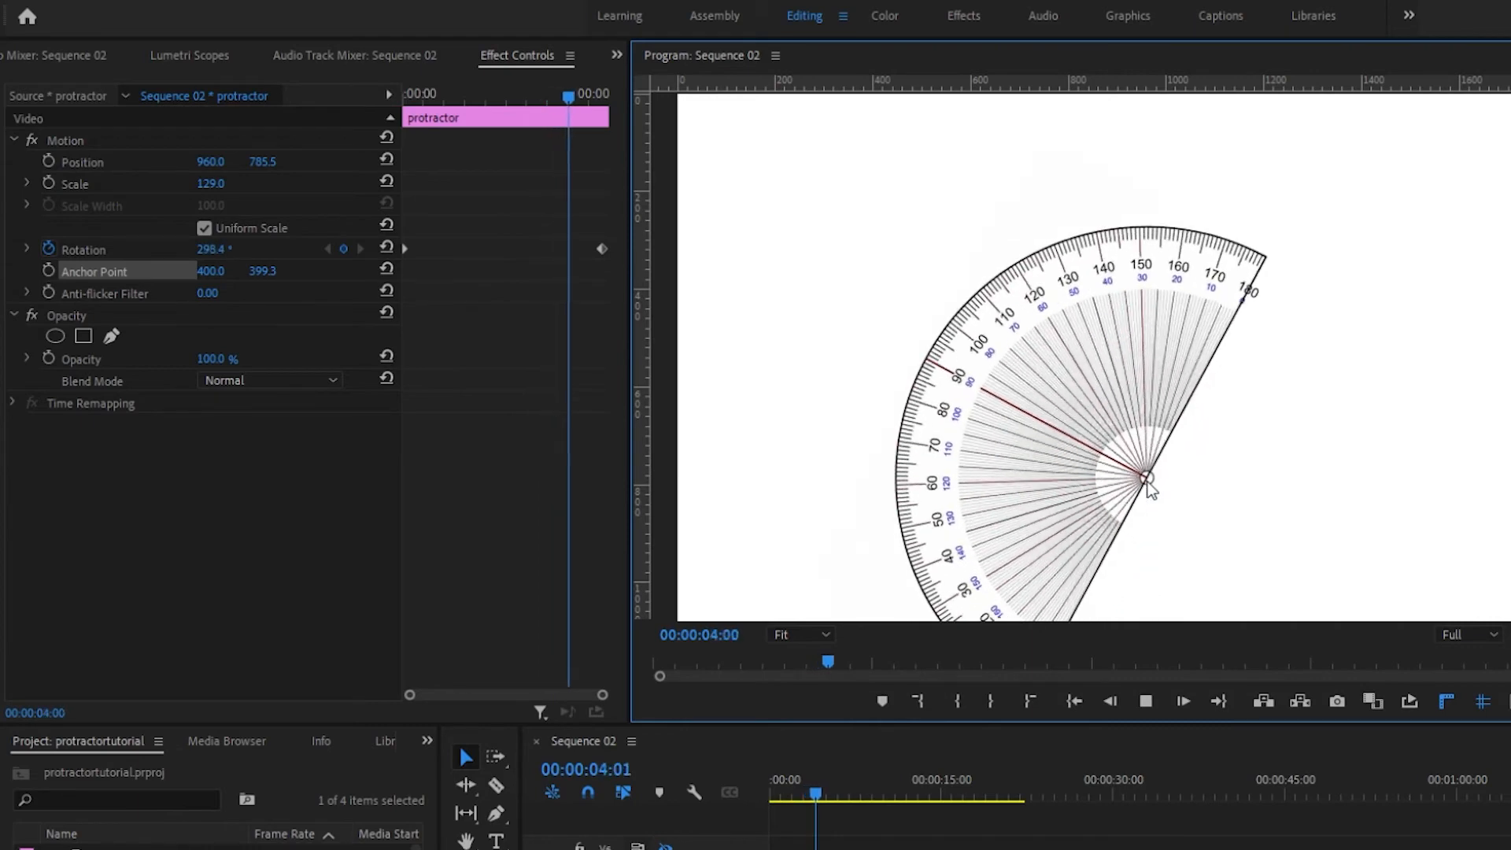
left_click(1146, 701)
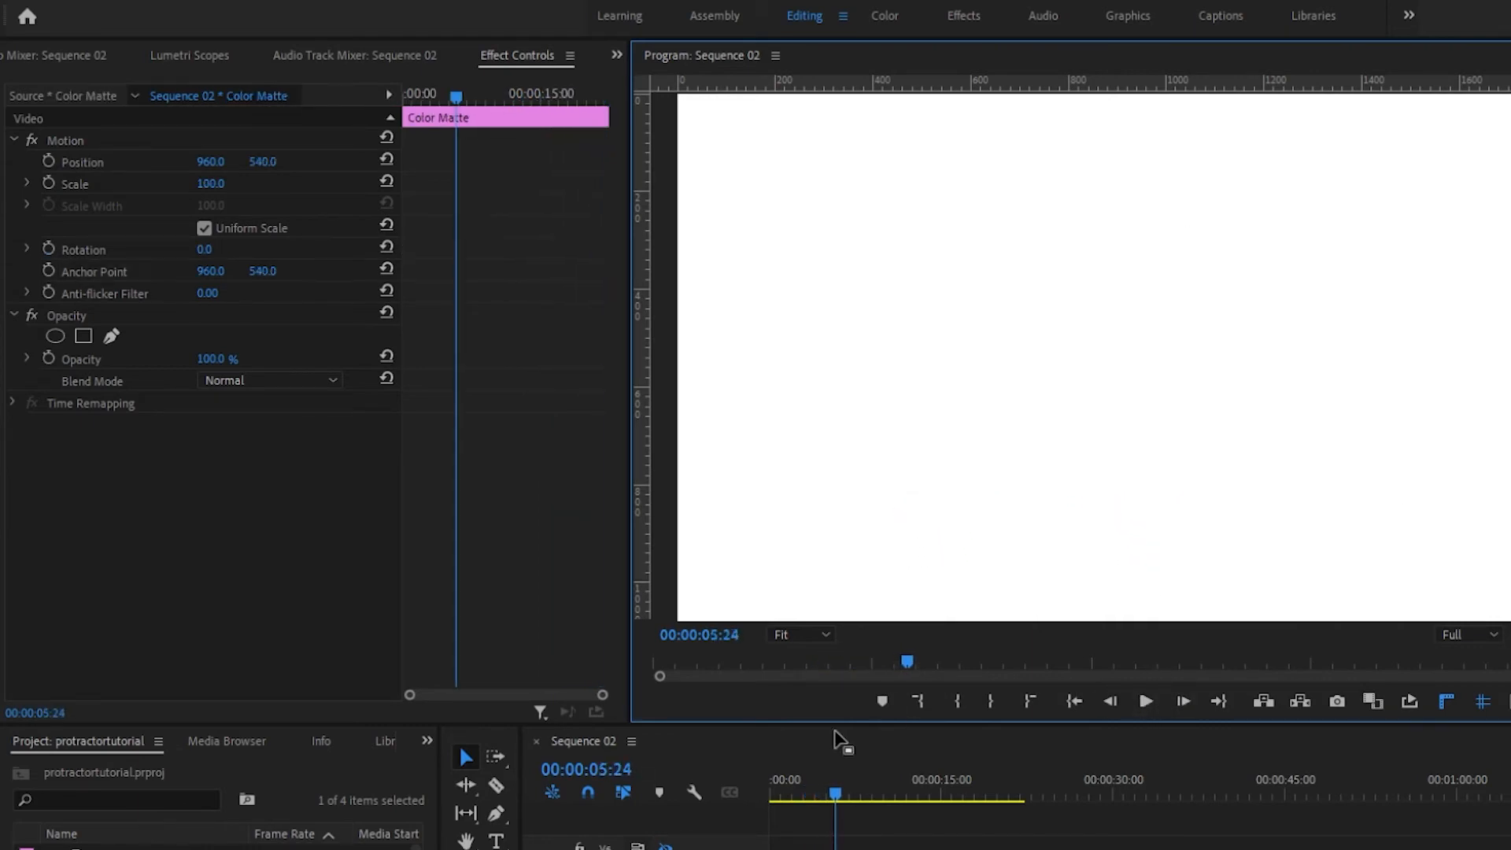
left_click_drag(802, 780, 771, 788)
left_click(115, 272)
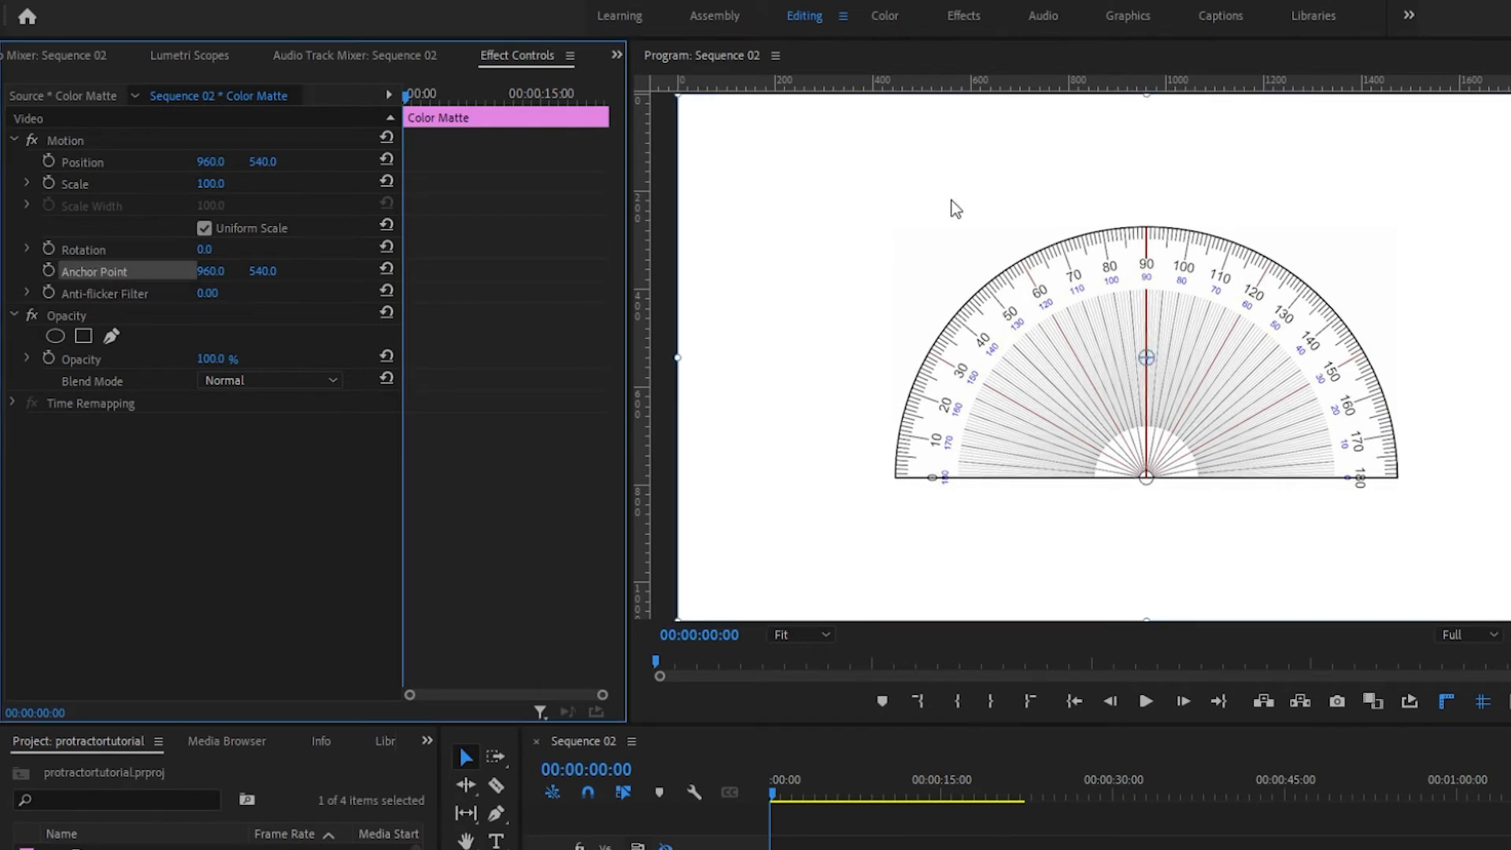
Remove the animated protractor clip and place a fresh protractor clip at the start of track V2.
left_click(620, 763)
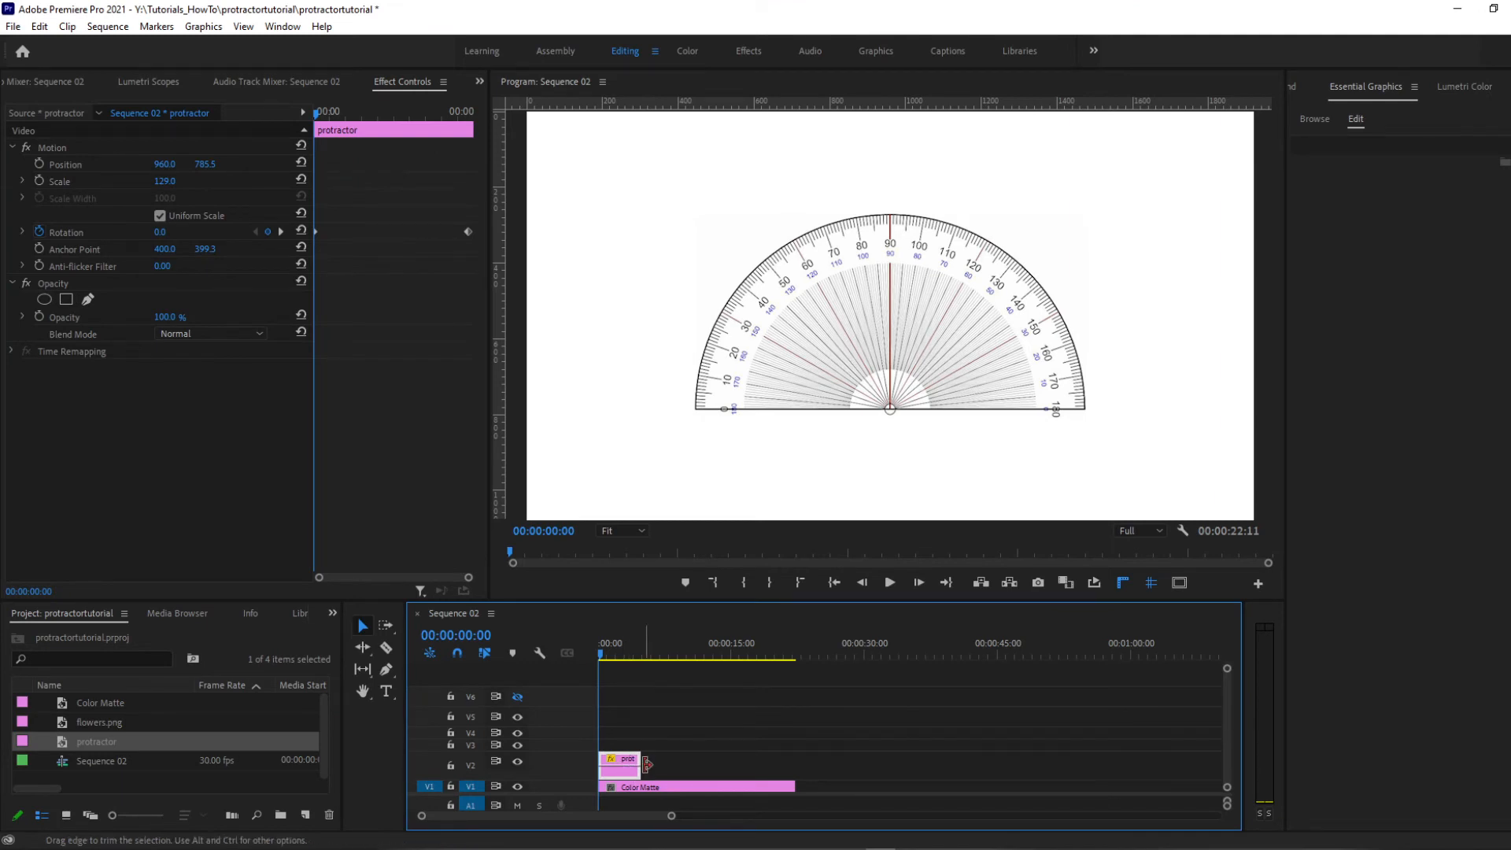
left_click(620, 748)
key("ctrl+z")
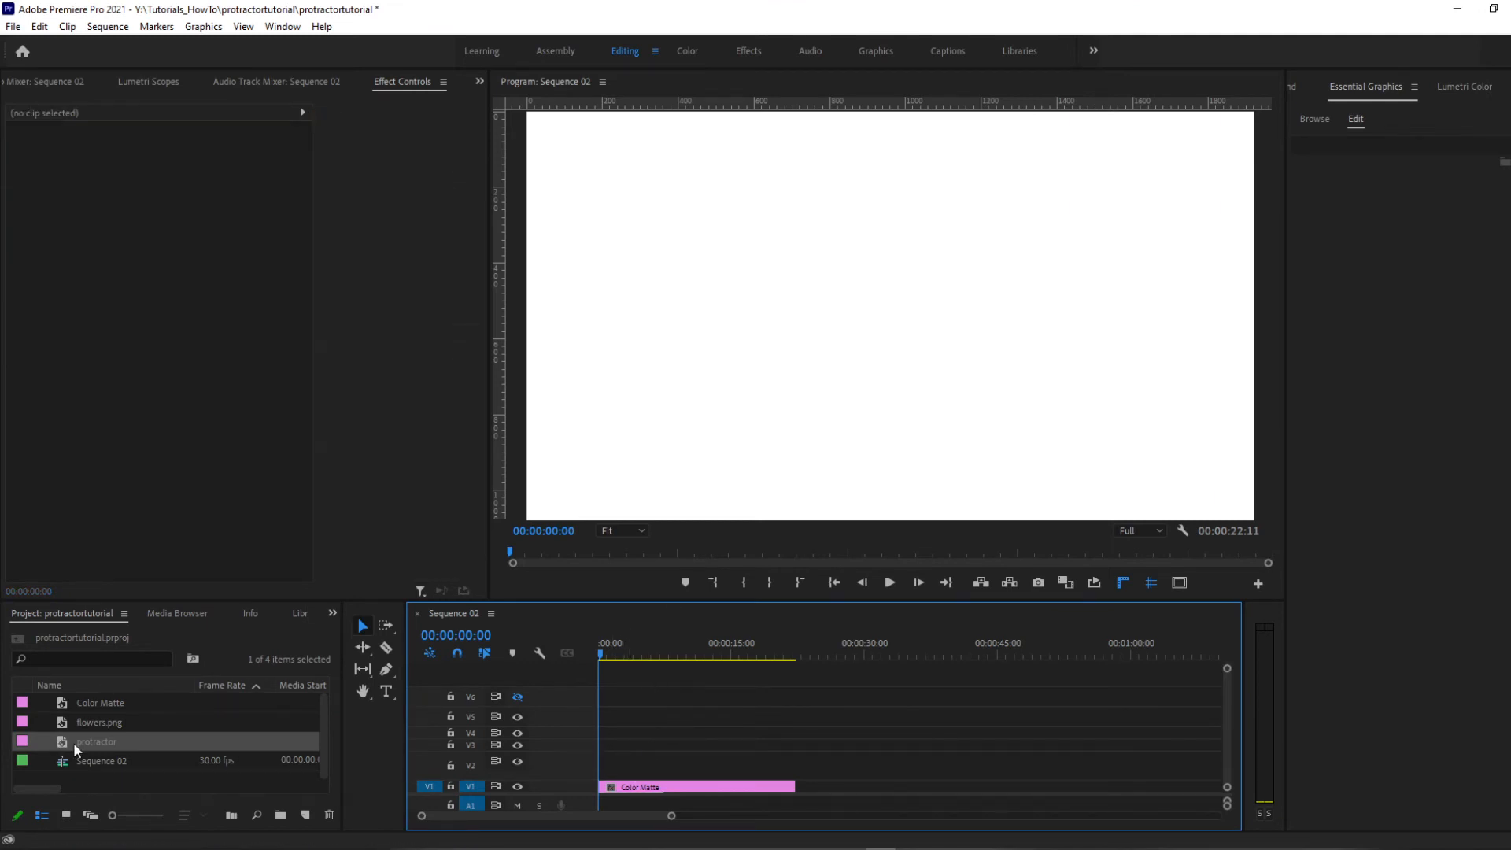
left_click_drag(63, 740, 610, 768)
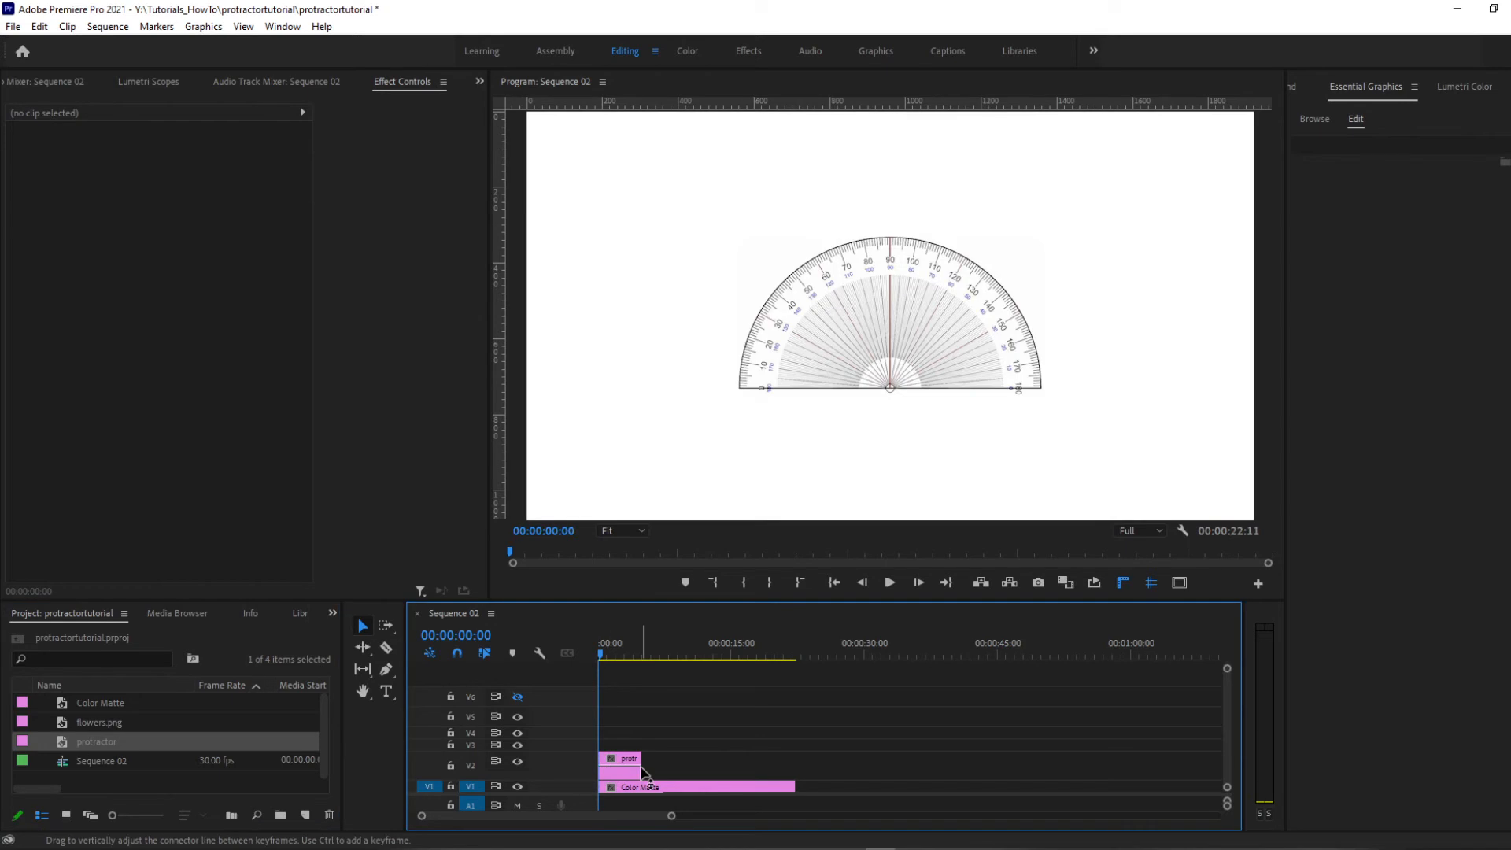
left_click(622, 768)
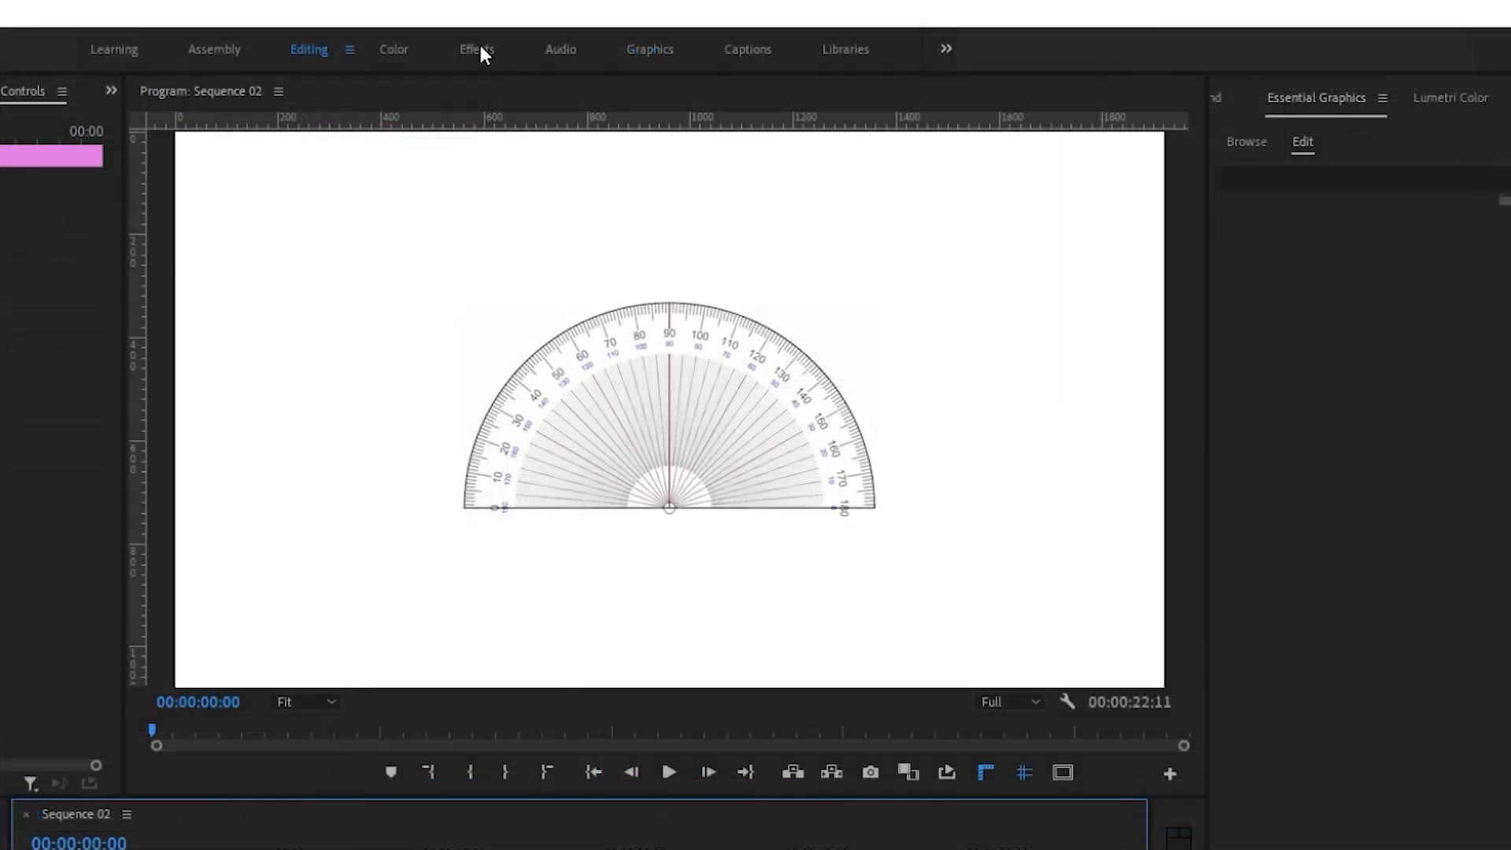
Apply the Basic 3D video effect to the new protractor clip and return to the Editing workspace.
left_click(749, 50)
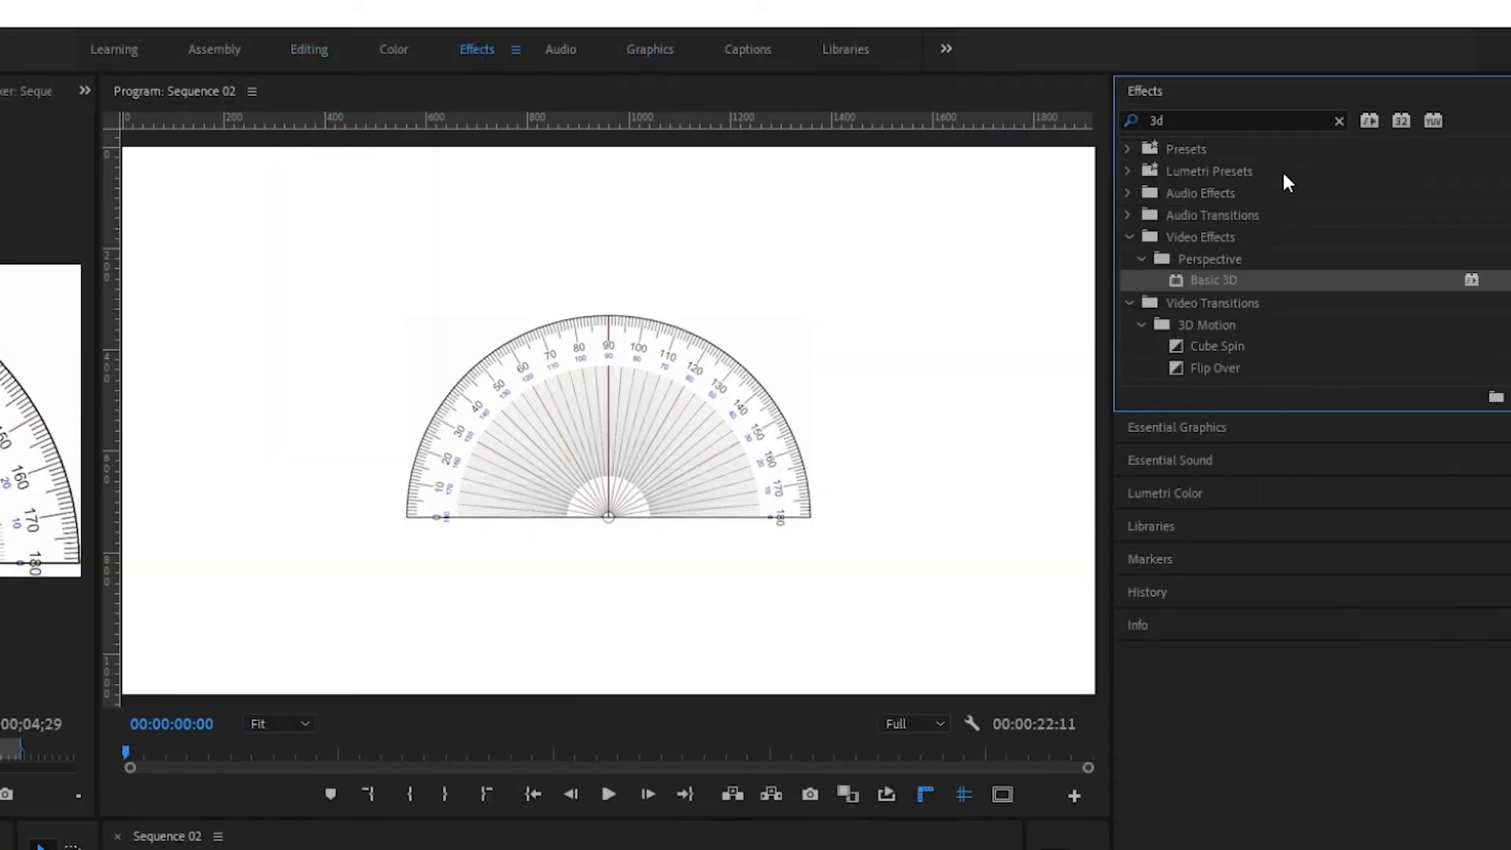
left_click(1239, 124)
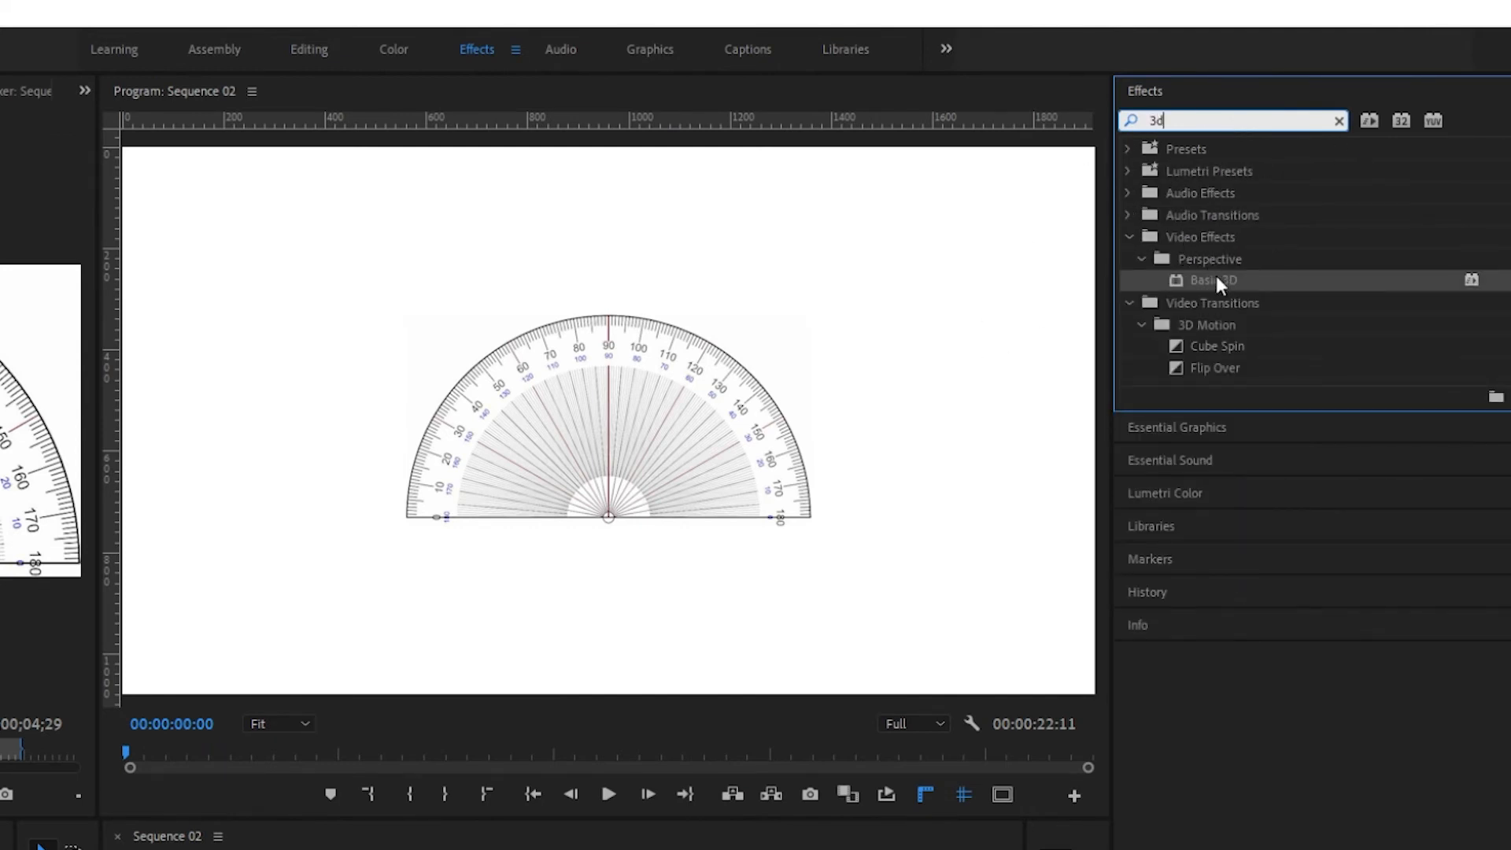
left_click_drag(1216, 276, 402, 849)
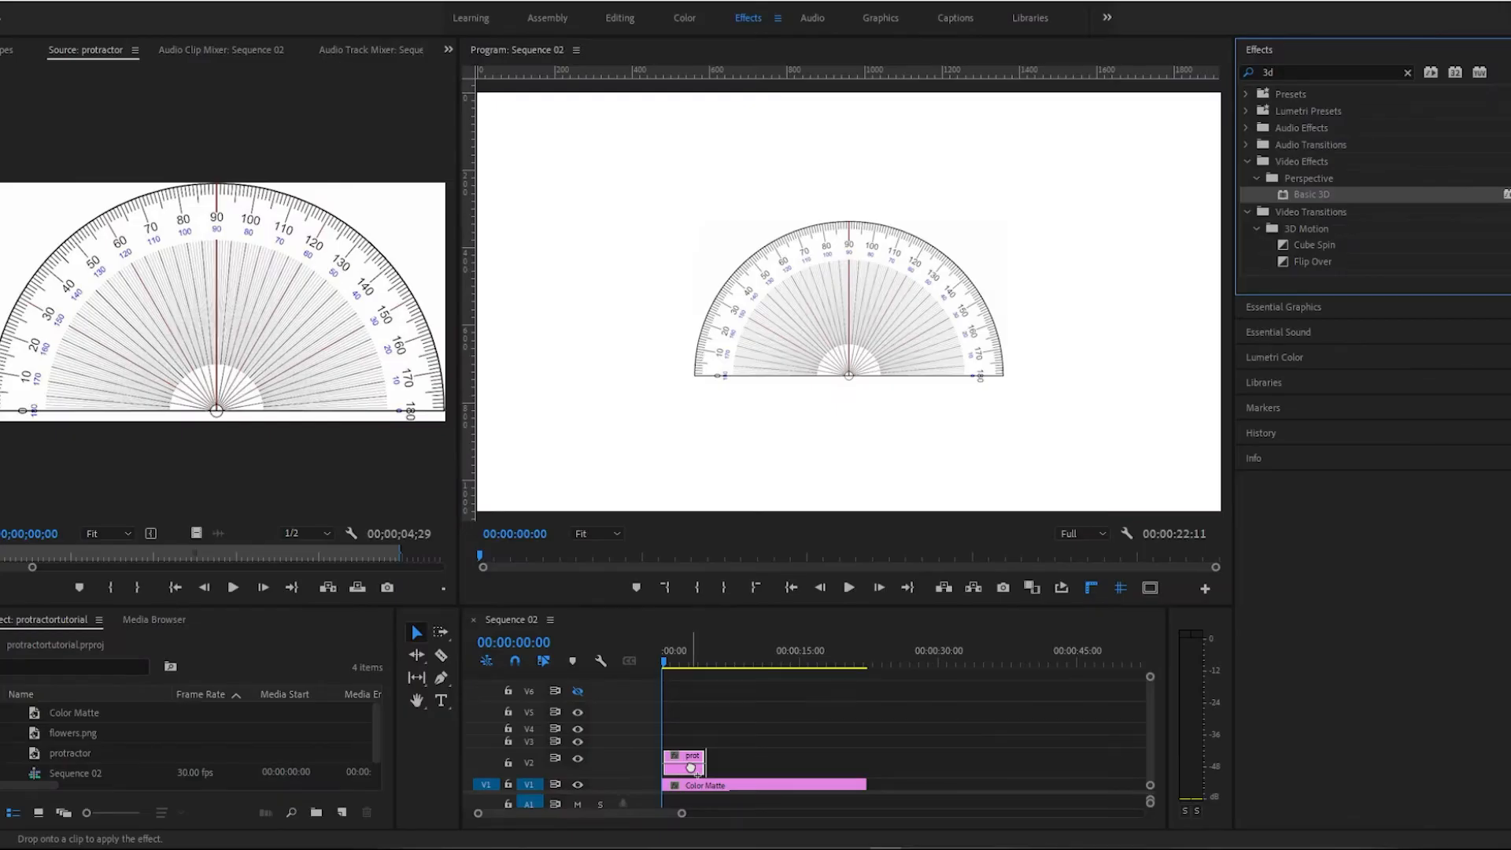
left_click_drag(691, 768, 691, 768)
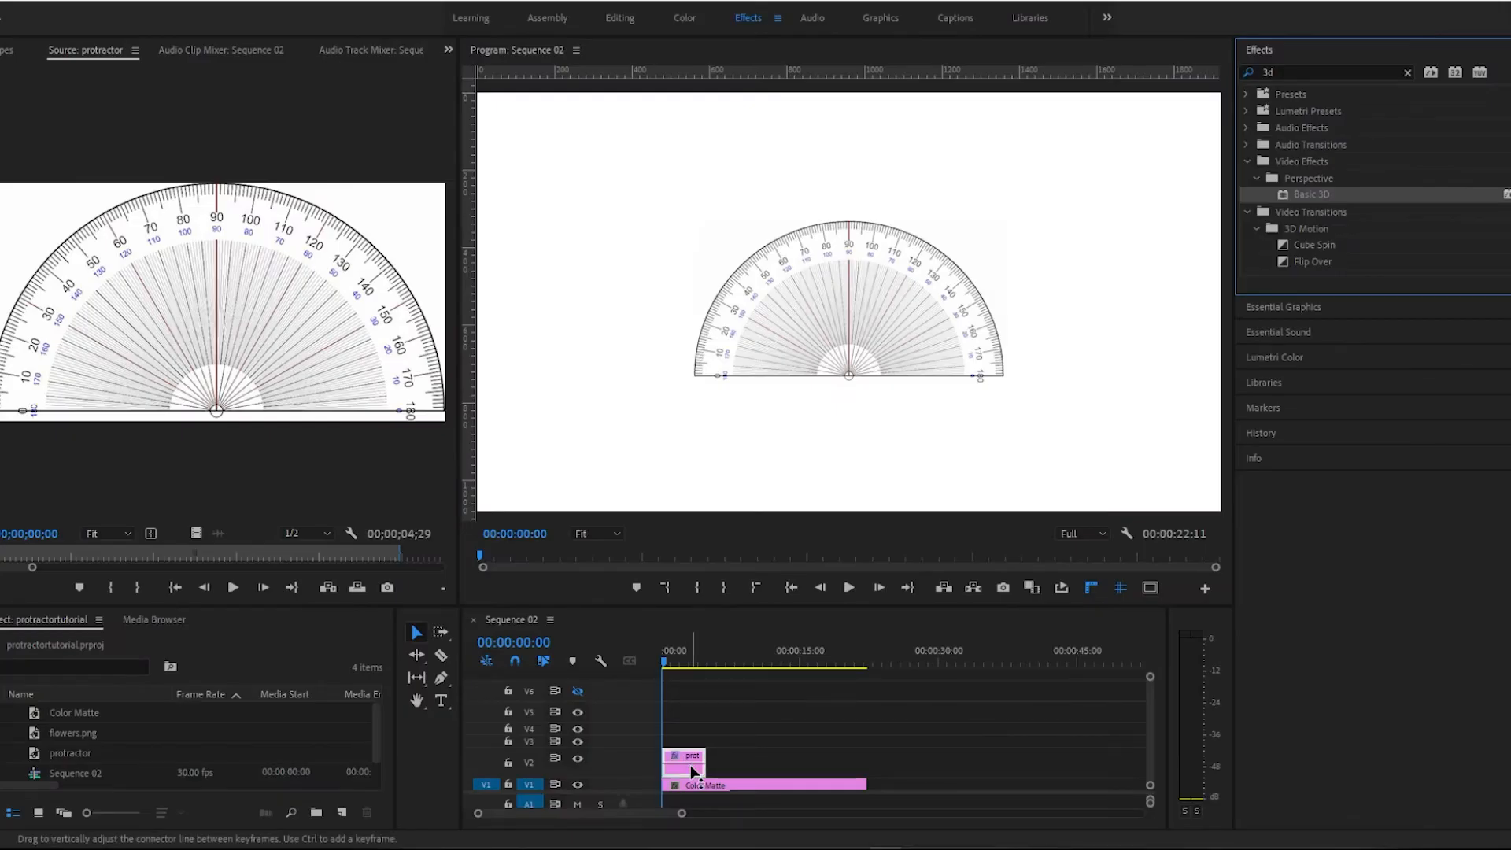
left_click(618, 18)
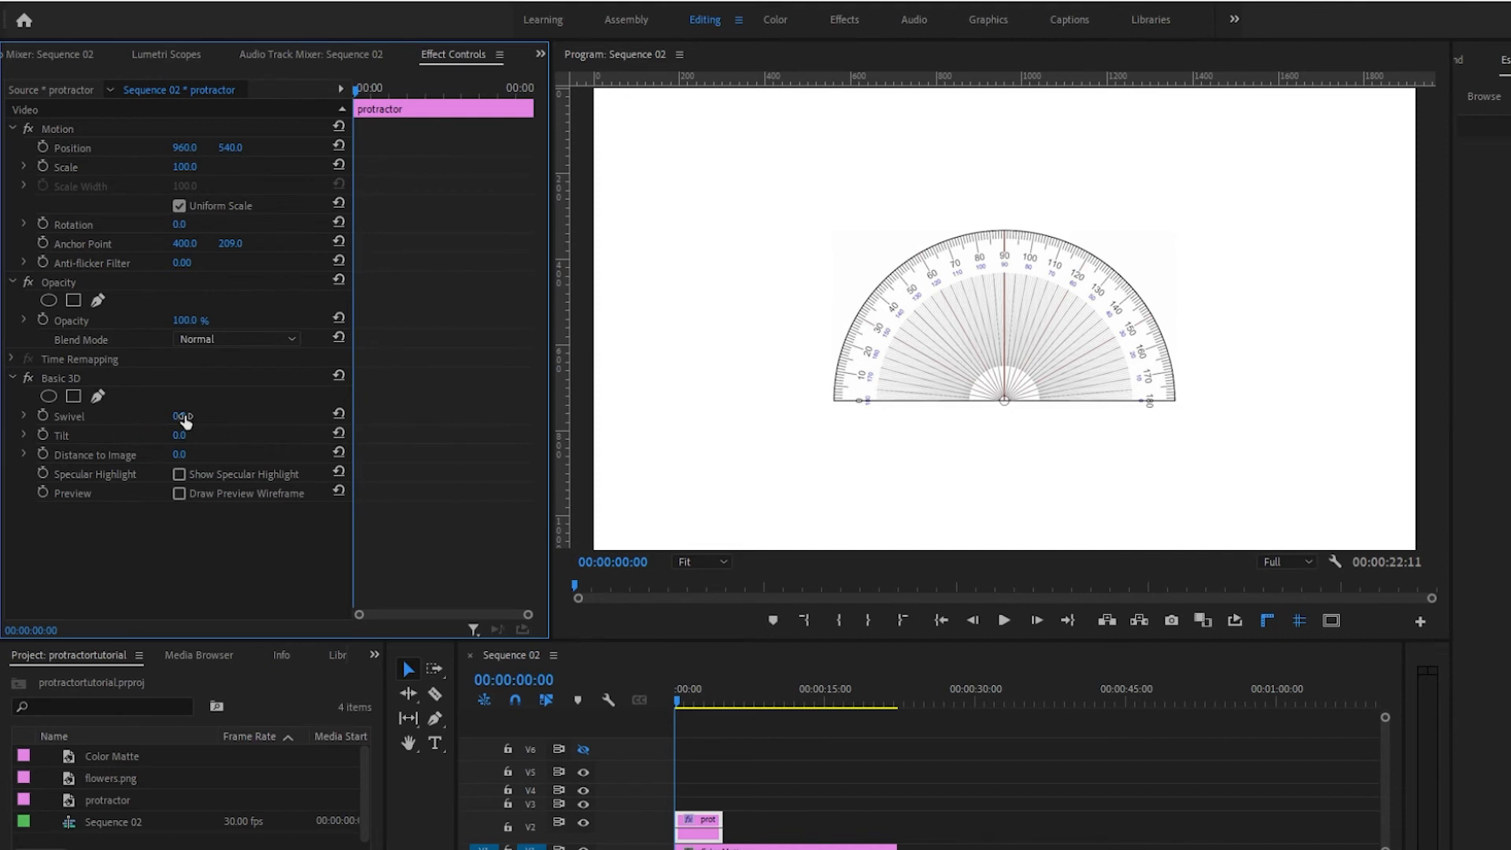
Try a Basic 3D Swivel of about 183° on the protractor and reset it to 0°.
left_click_drag(184, 421, 323, 421)
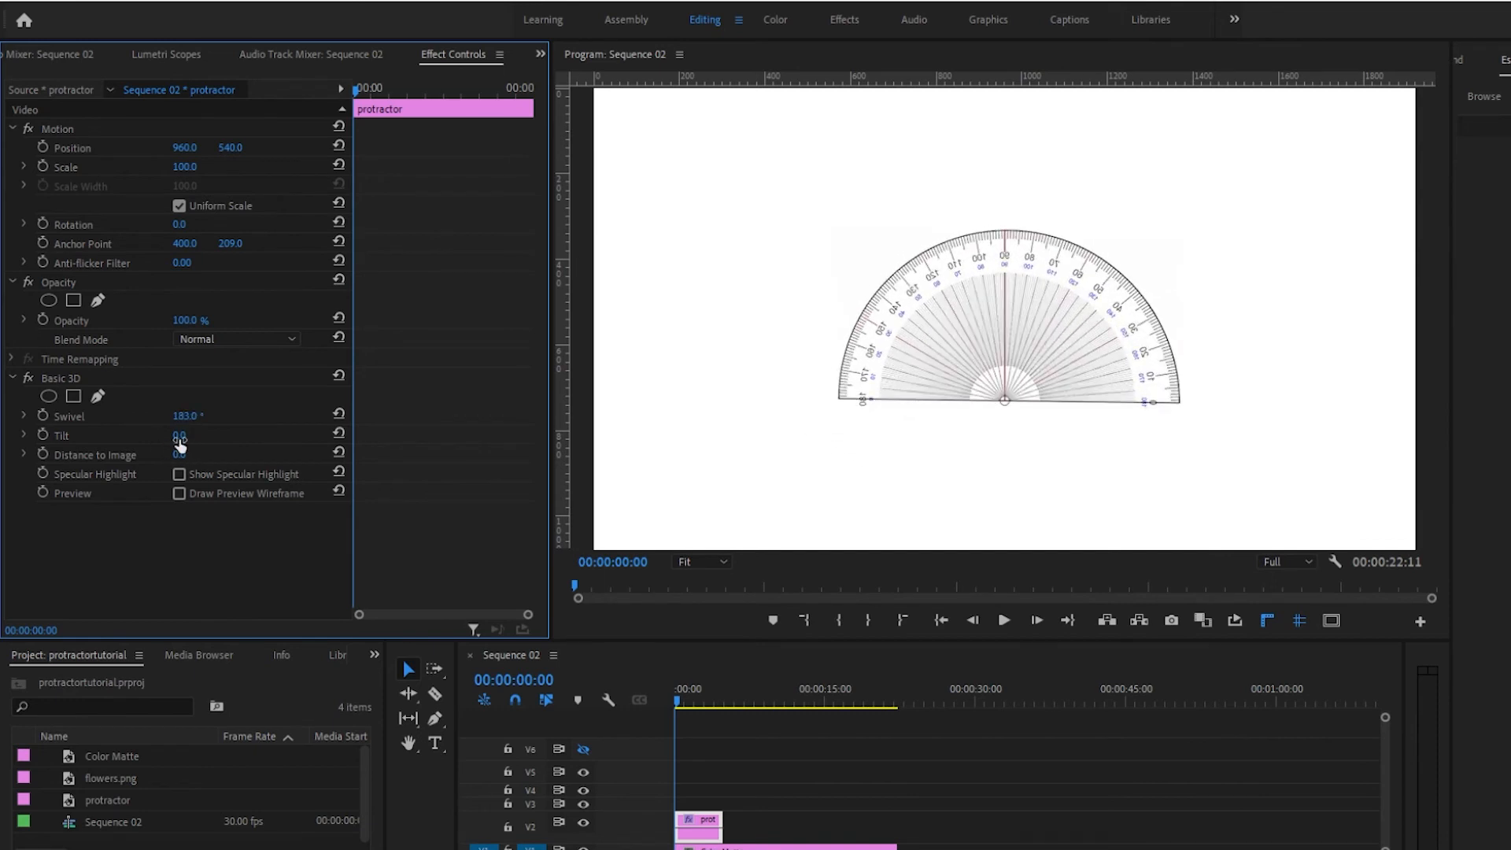
key("Return")
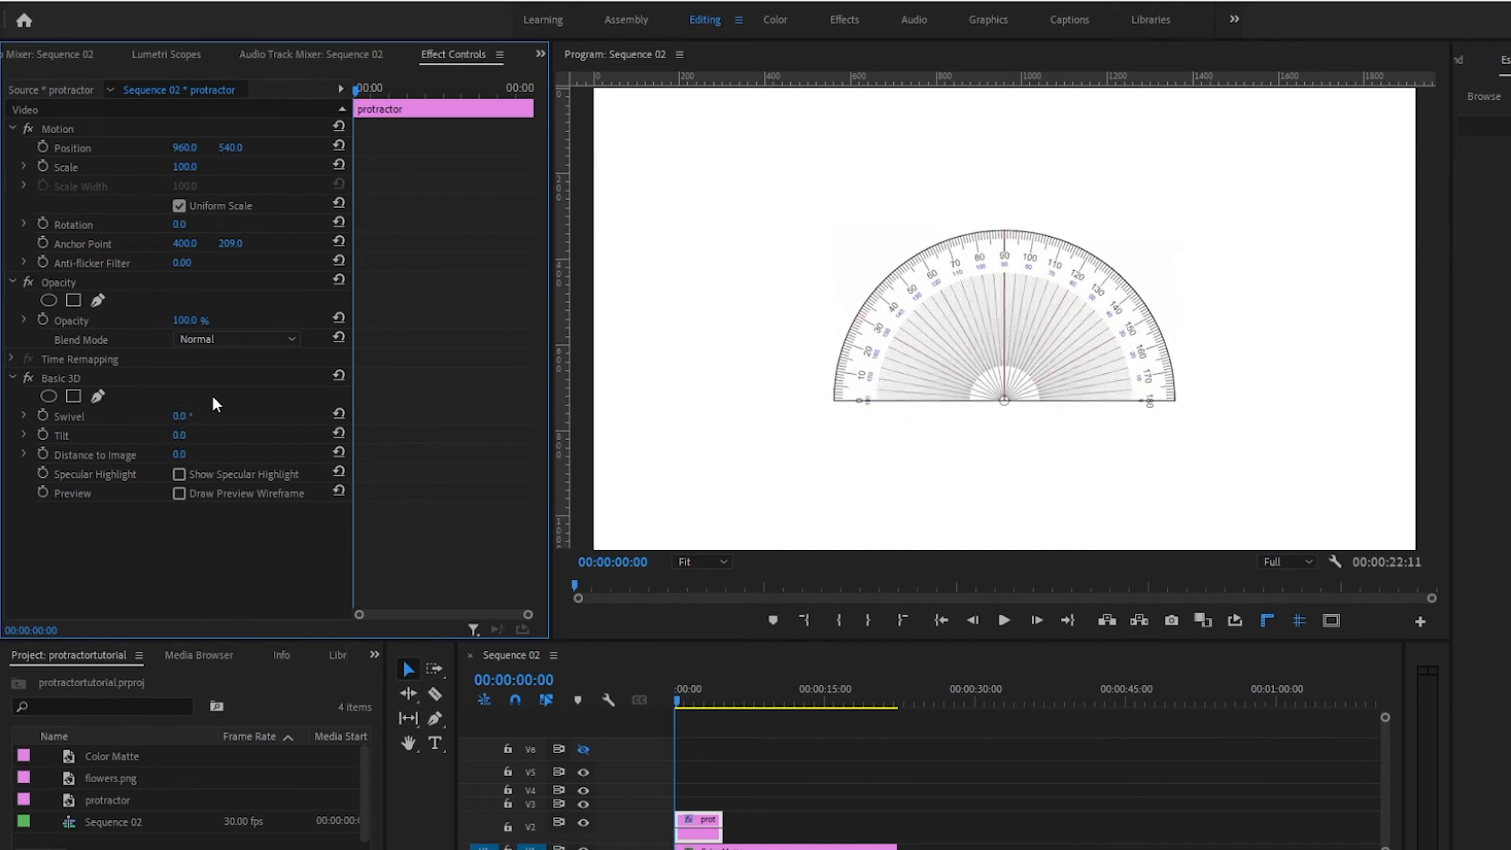
Try out the Basic 3D Tilt on the protractor and reset it to 0°.
left_click_drag(180, 434, 464, 434)
left_click(184, 436)
type("0")
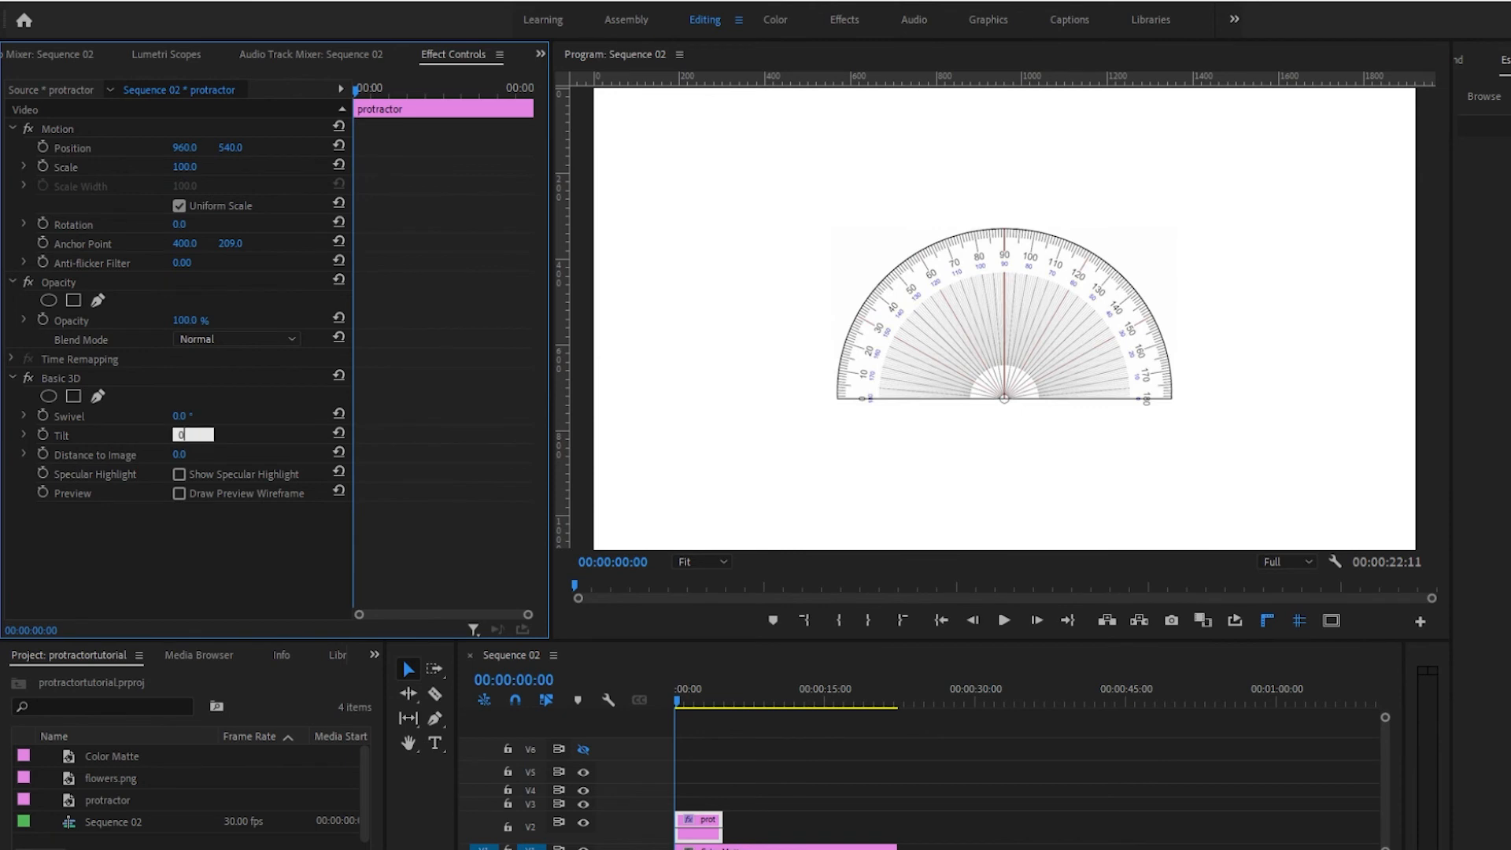
key("Return")
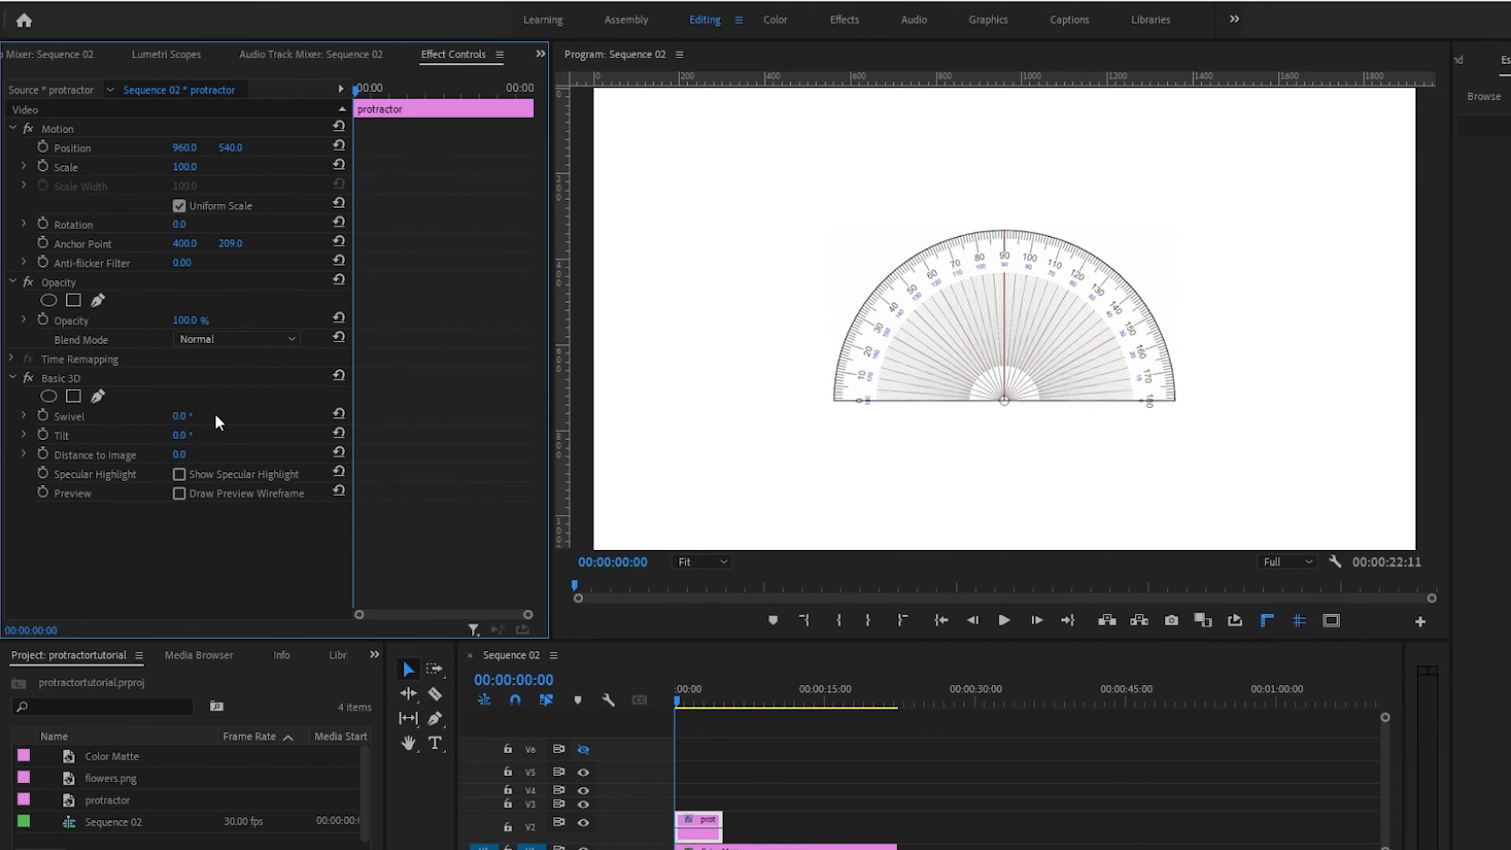
Animate the protractor's Basic 3D Swivel with a 0° keyframe at the first frame and a new swivel value at 00:00:02:17.
left_click(41, 417)
left_click_drag(359, 93, 445, 93)
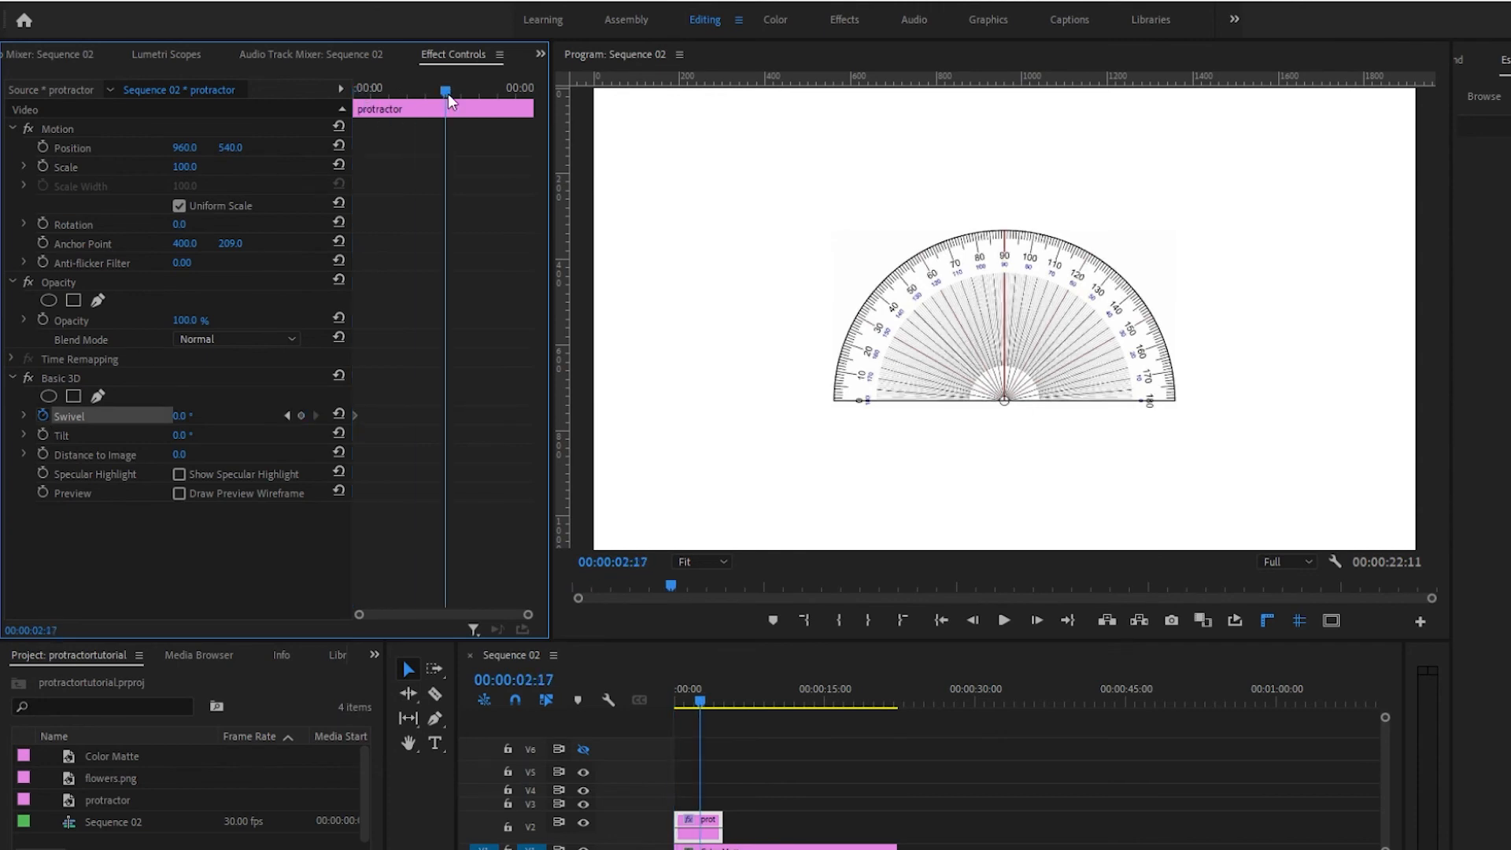
left_click(182, 416)
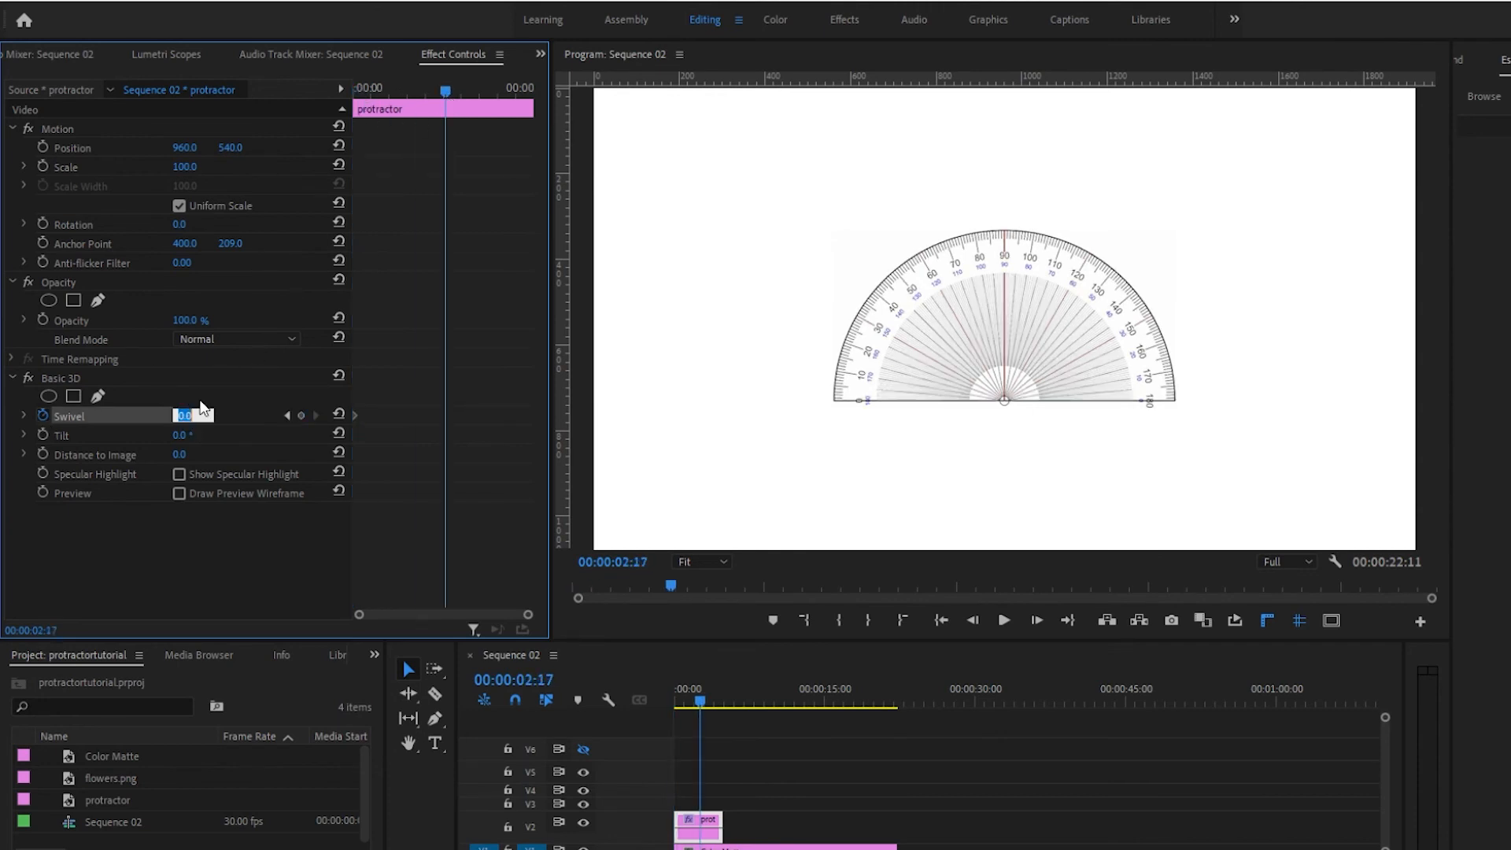
type("3")
Play back the sequence from the first frame to check the protractor's swivel animation.
left_click_drag(700, 707, 652, 697)
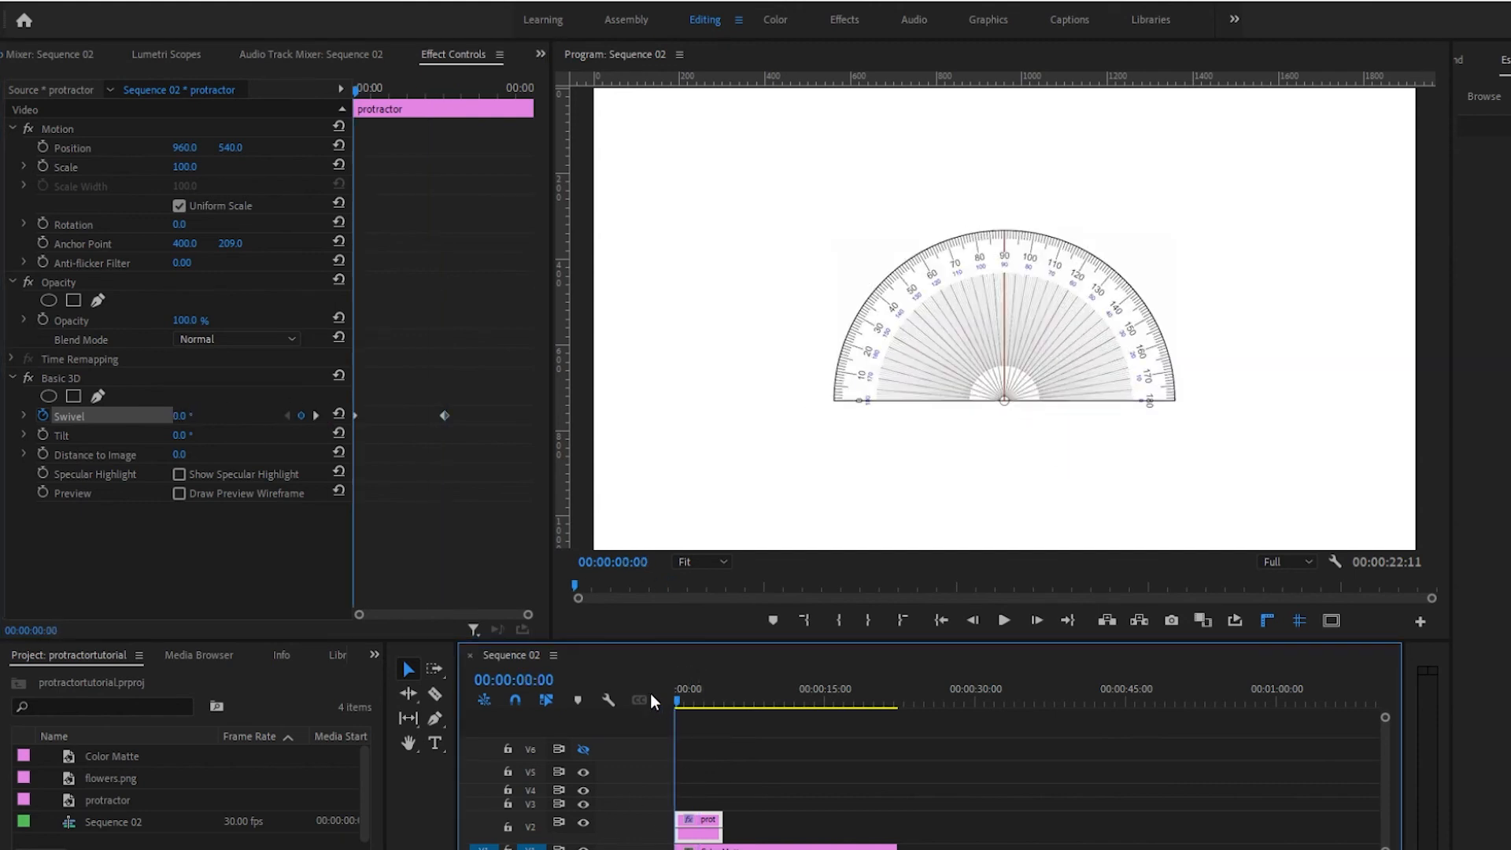
key("space")
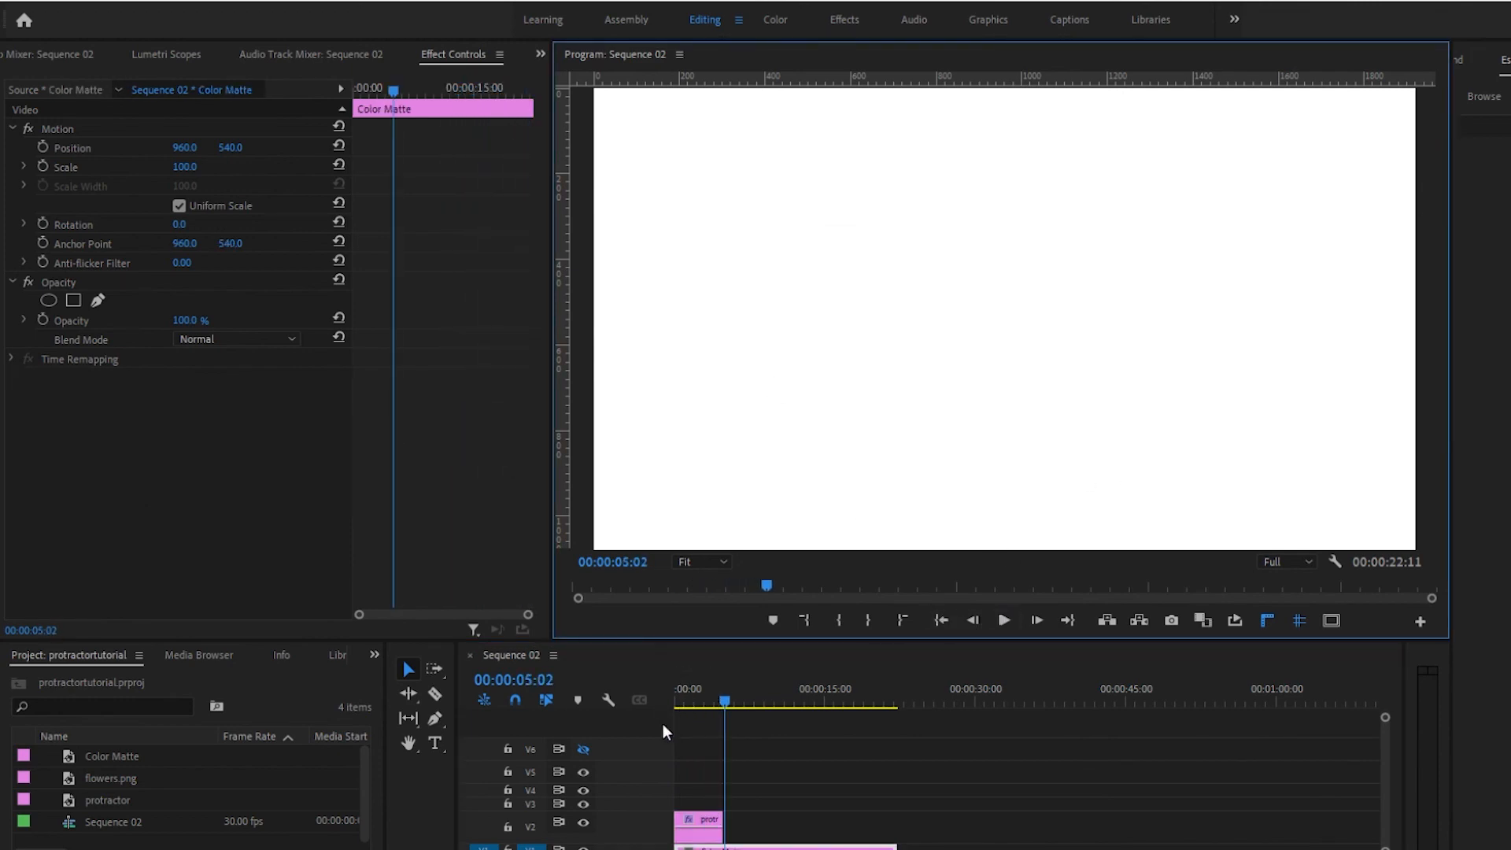
left_click(713, 697)
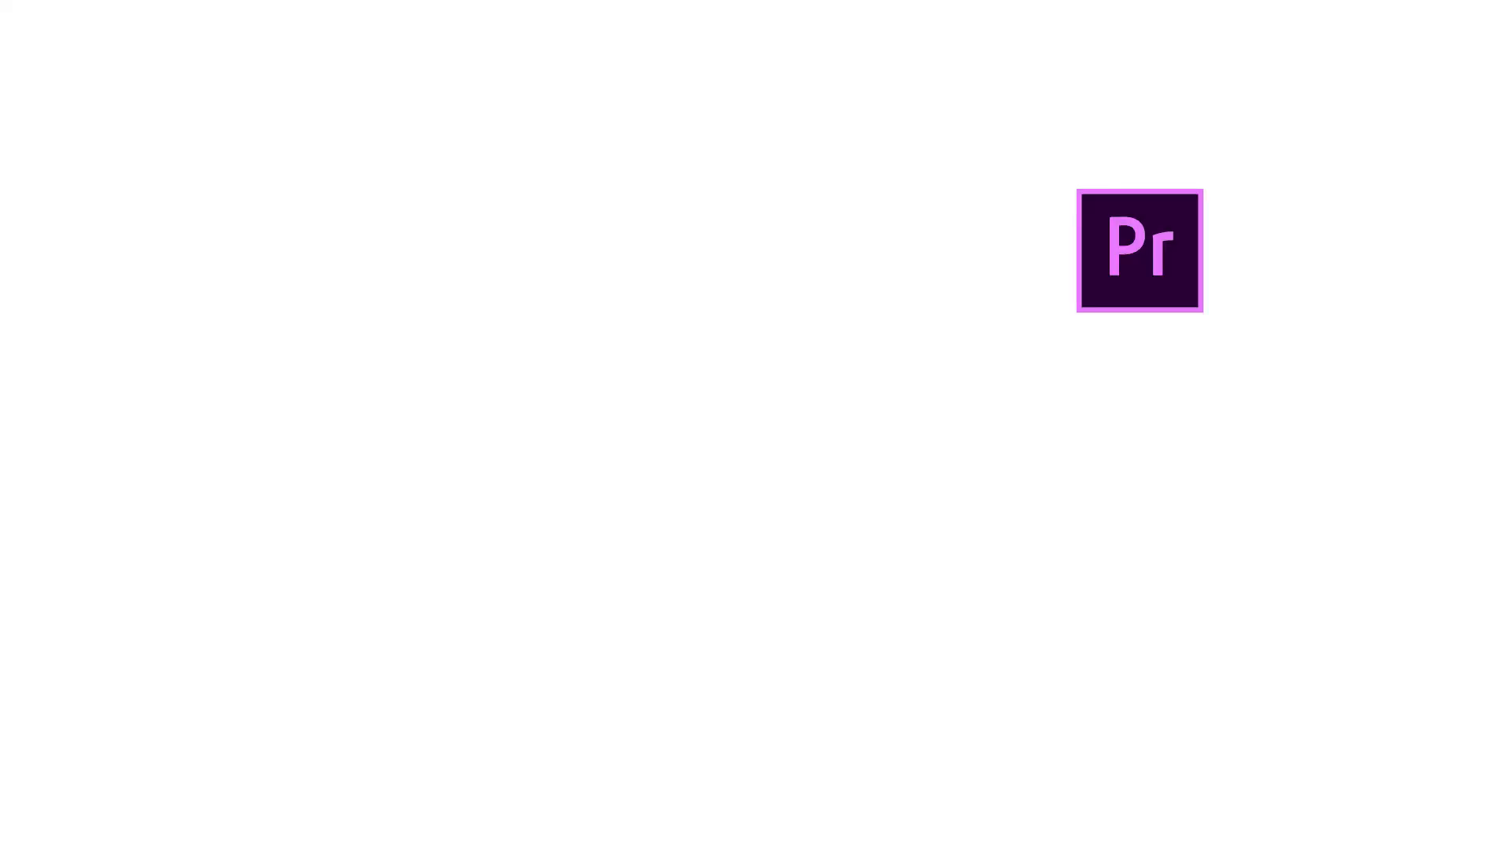